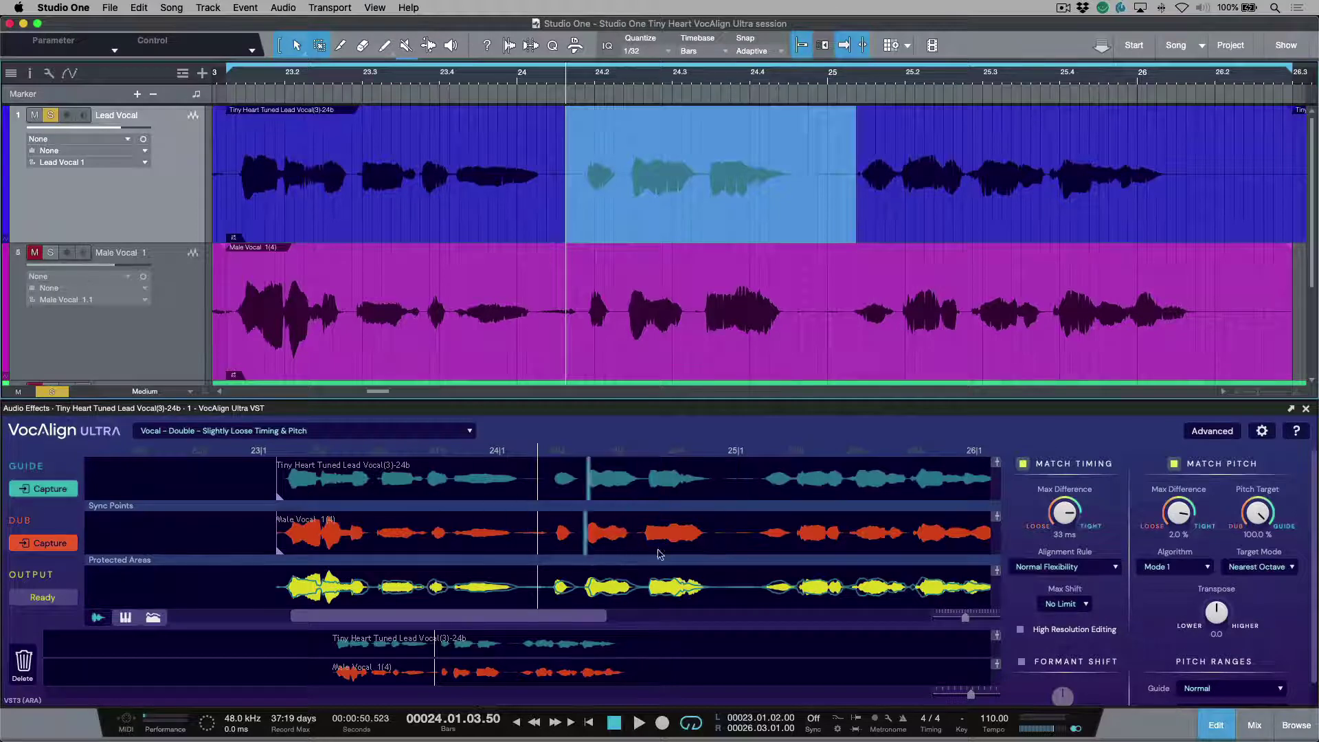
Step: Mark a protected area over the dub phrase after bar 24 and widen it at both ends
left_click_drag(671, 565, 564, 562)
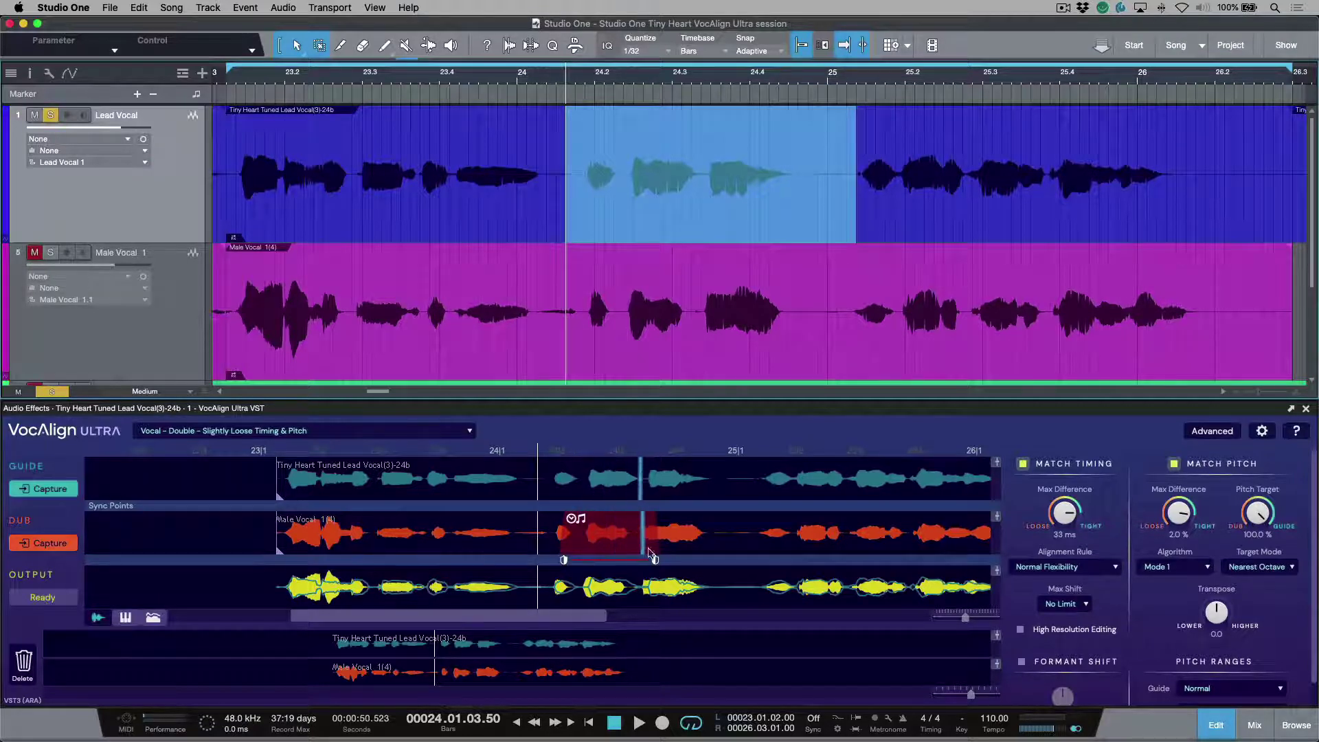
left_click_drag(655, 560, 703, 562)
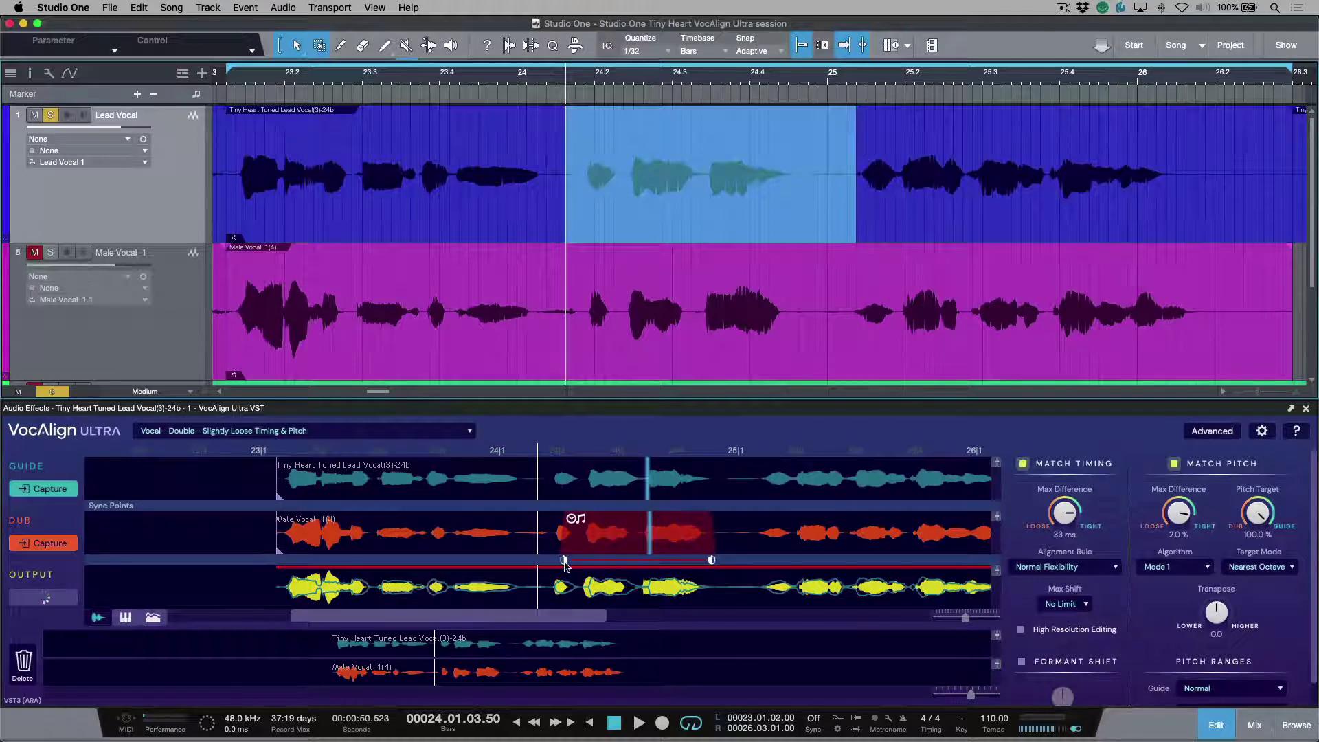
left_click_drag(563, 560, 550, 563)
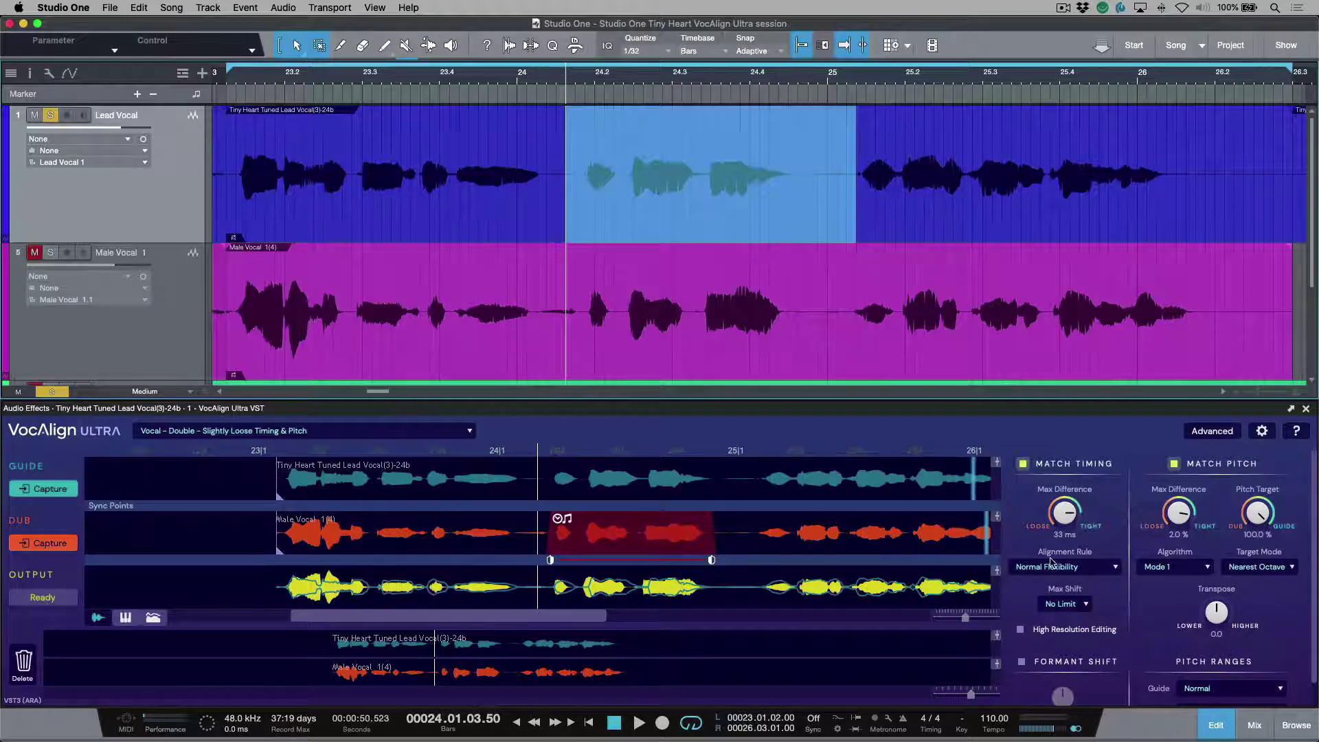
Step: Add a protected area on a dub word before bar 24 and set it to protect timing only
left_click(355, 562)
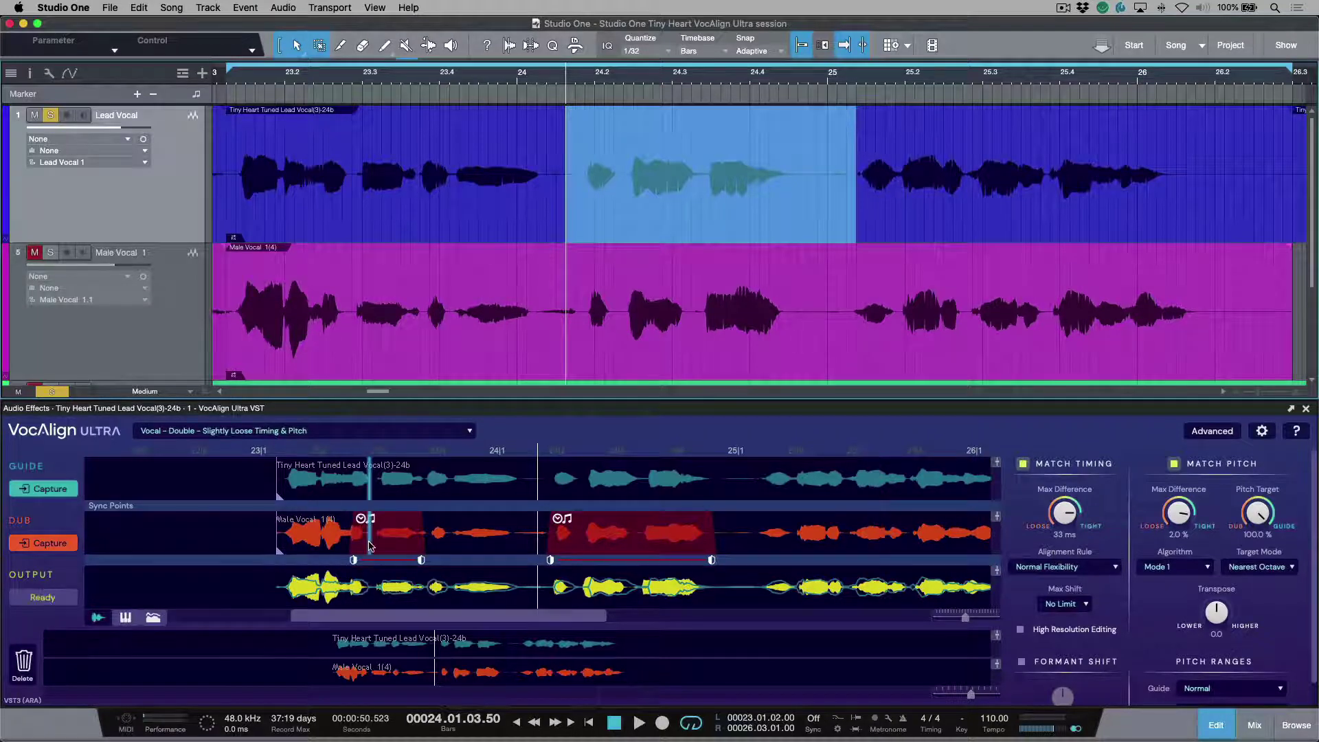
right_click(375, 541)
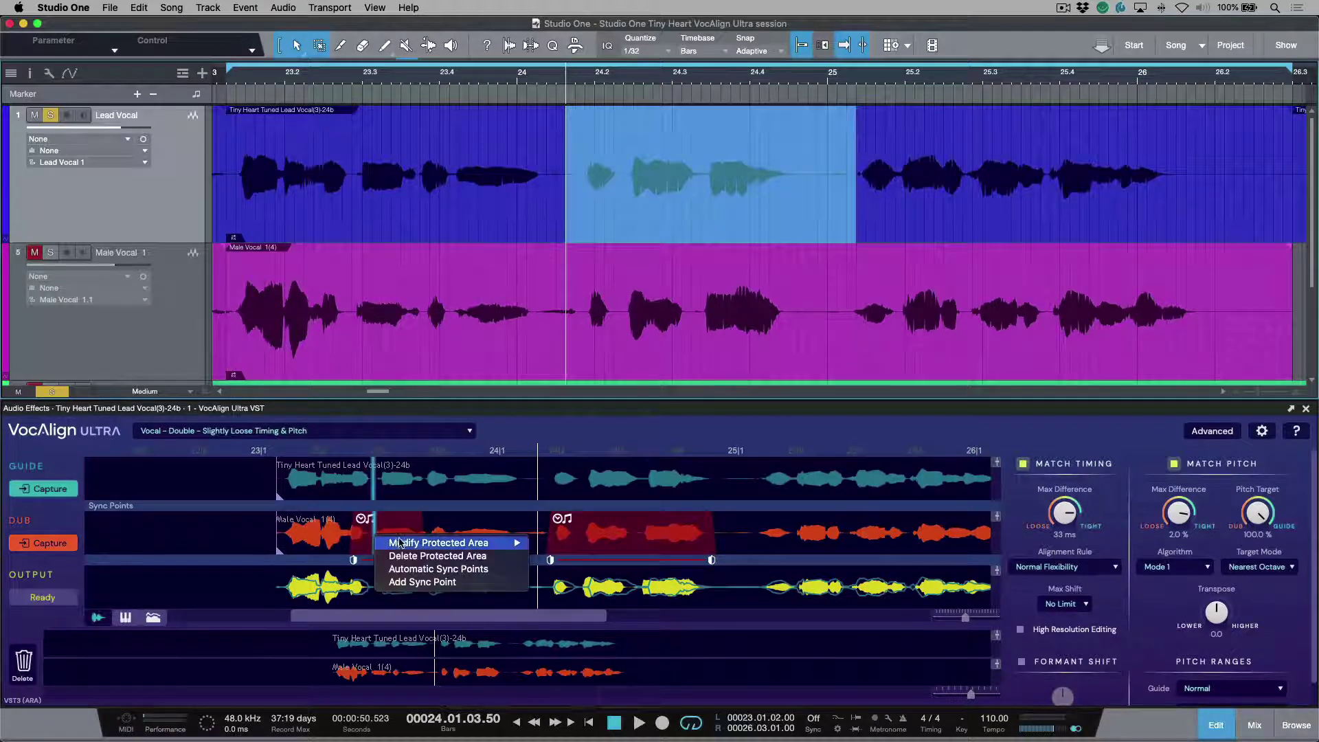
mouse_move(481, 543)
left_click(602, 557)
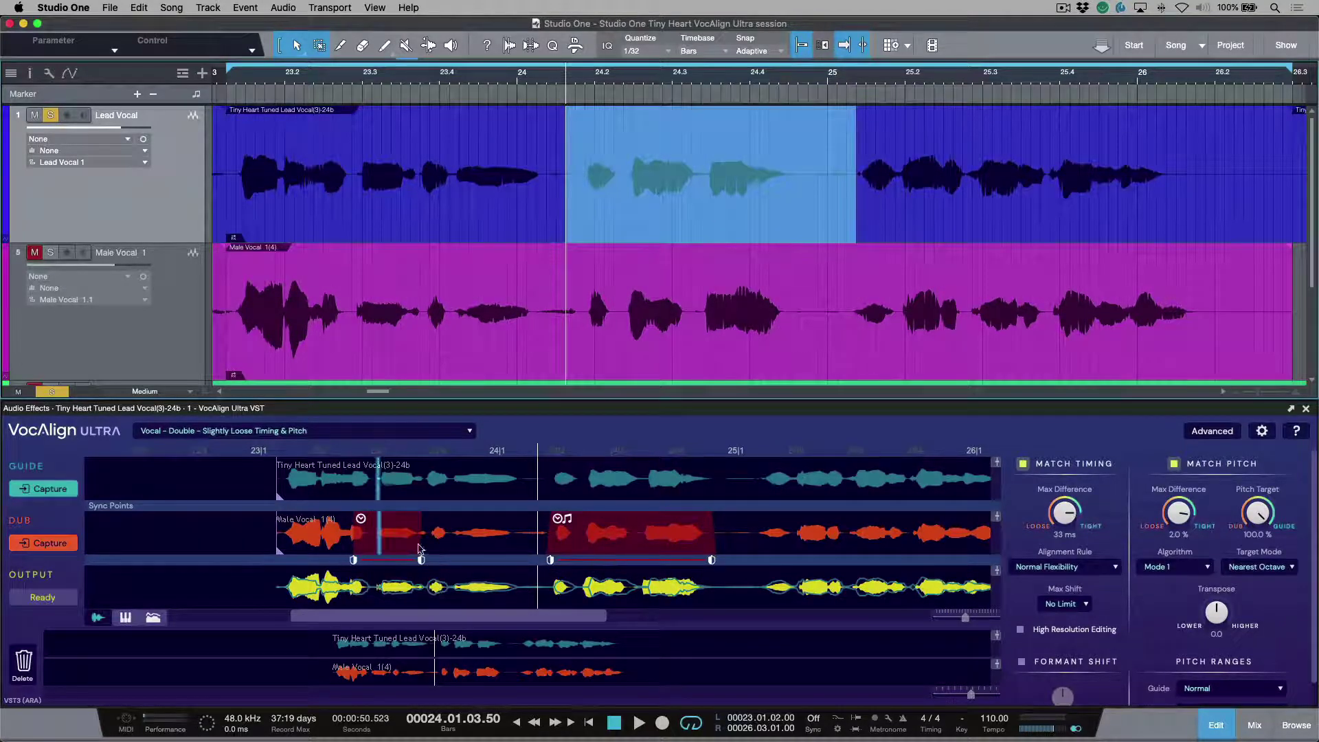
Step: Switch that area to pitch-only protection and trim its start inward to fit the word
right_click(392, 543)
mouse_move(474, 549)
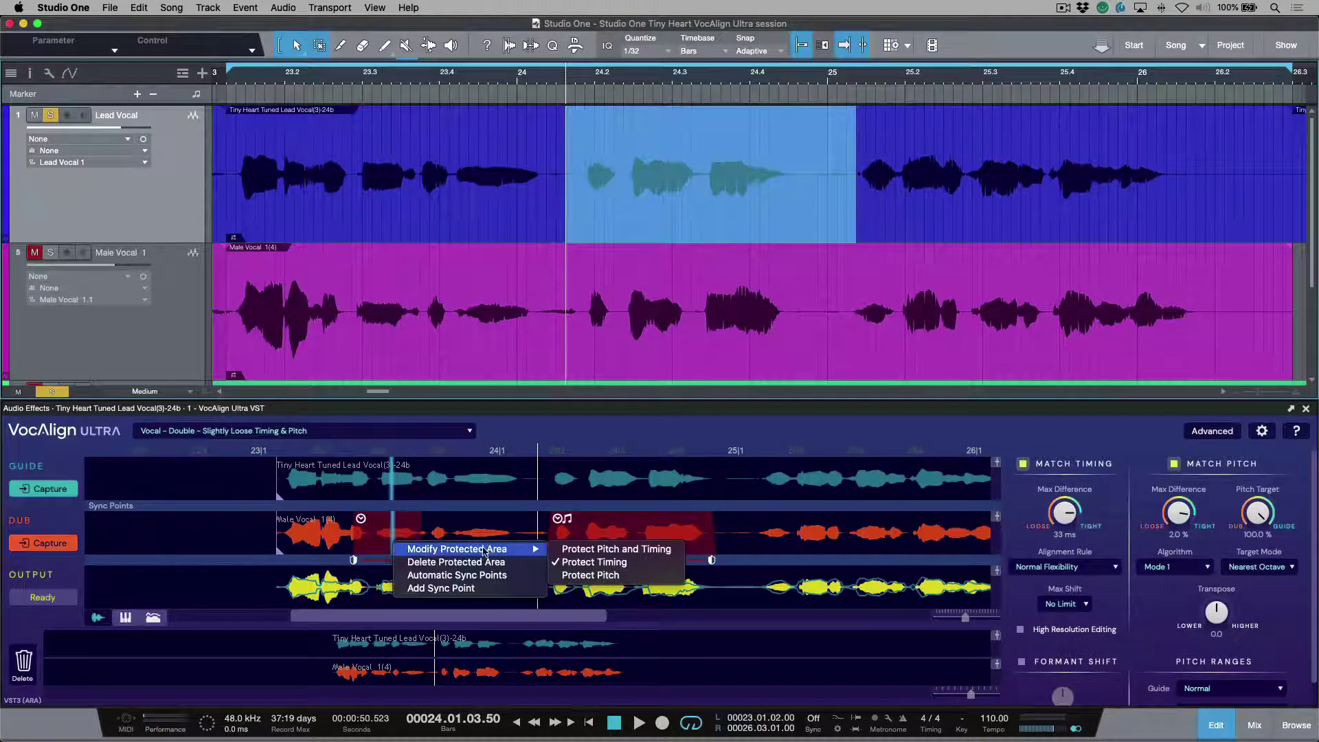
left_click(584, 578)
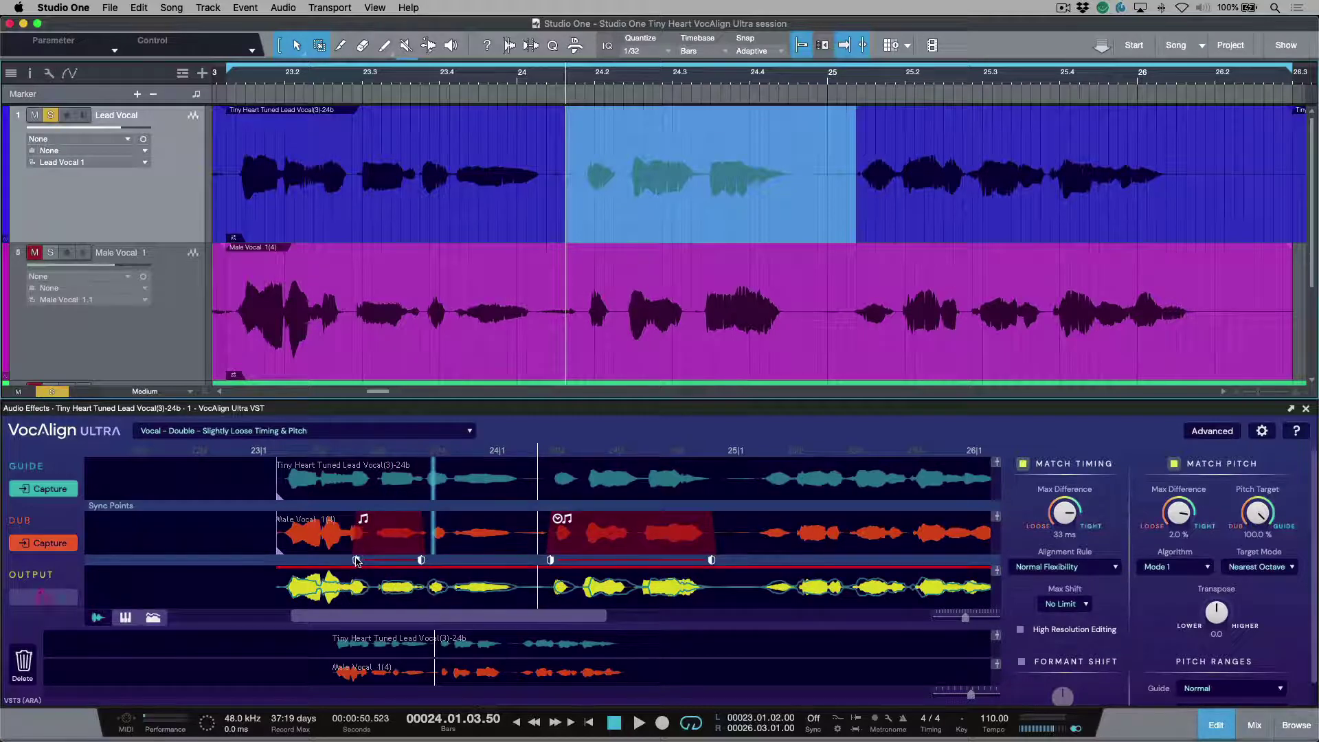
left_click_drag(353, 561, 426, 560)
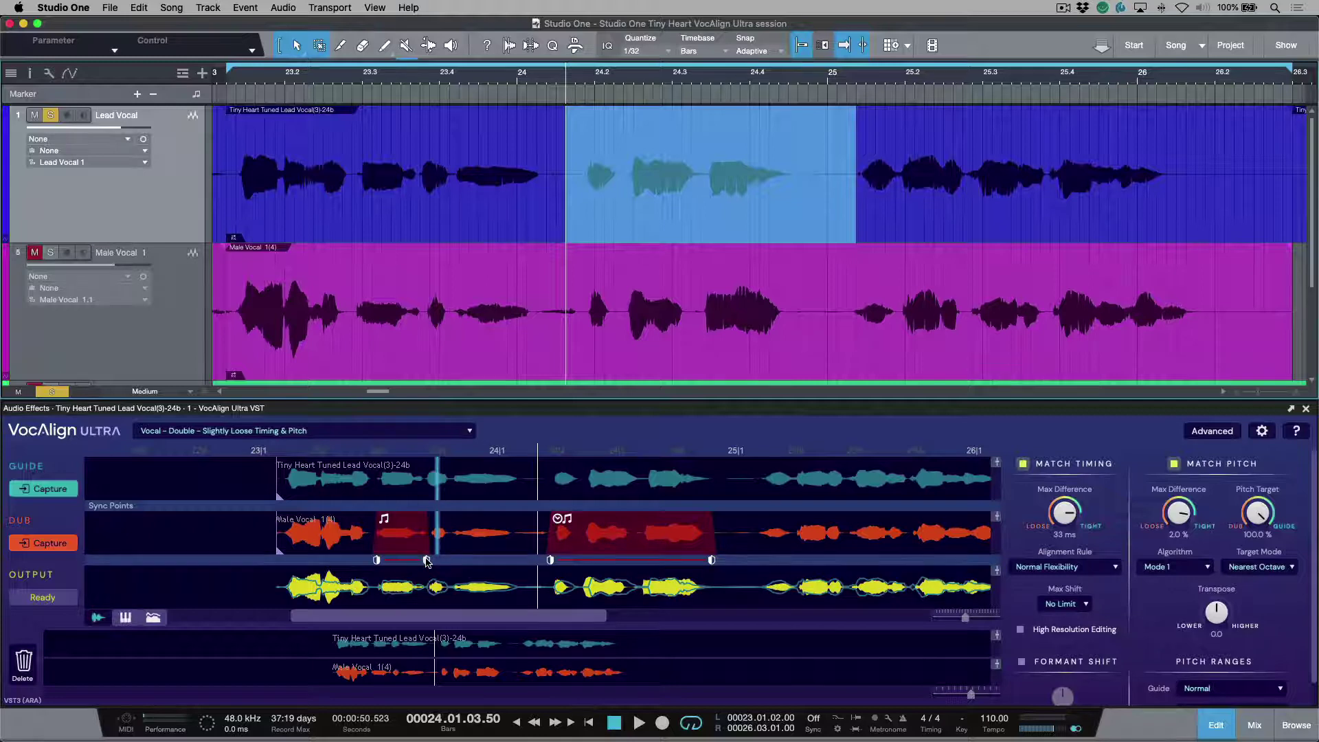
right_click(400, 533)
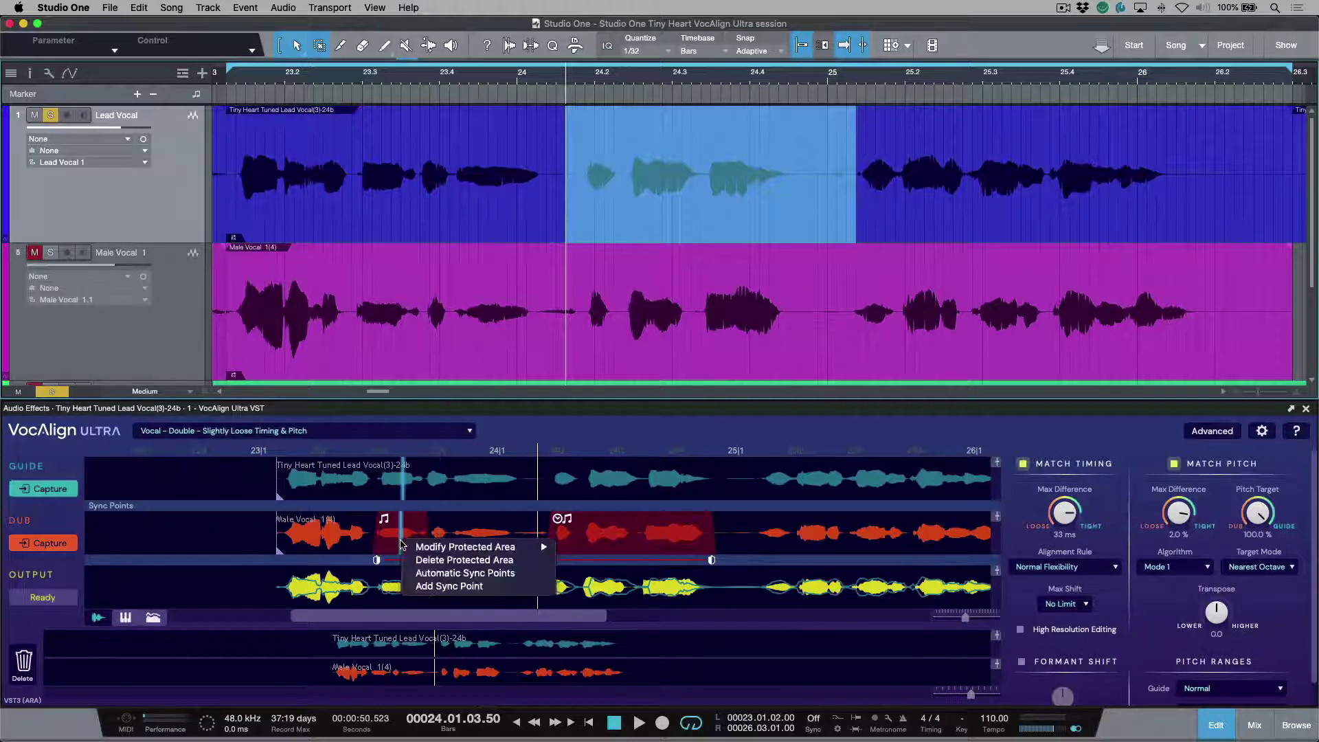
Step: Delete the pitch-only protected area and then the remaining protected area
left_click(453, 551)
right_click(606, 537)
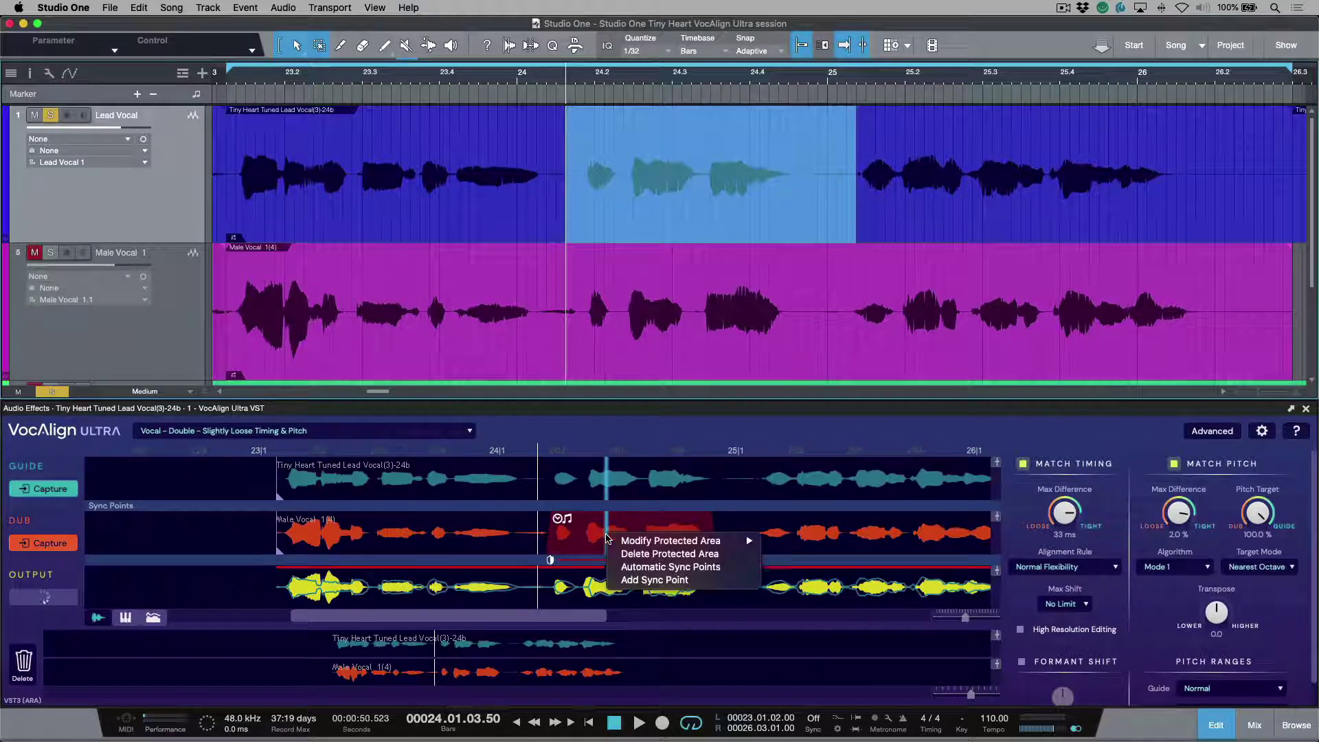
left_click(670, 553)
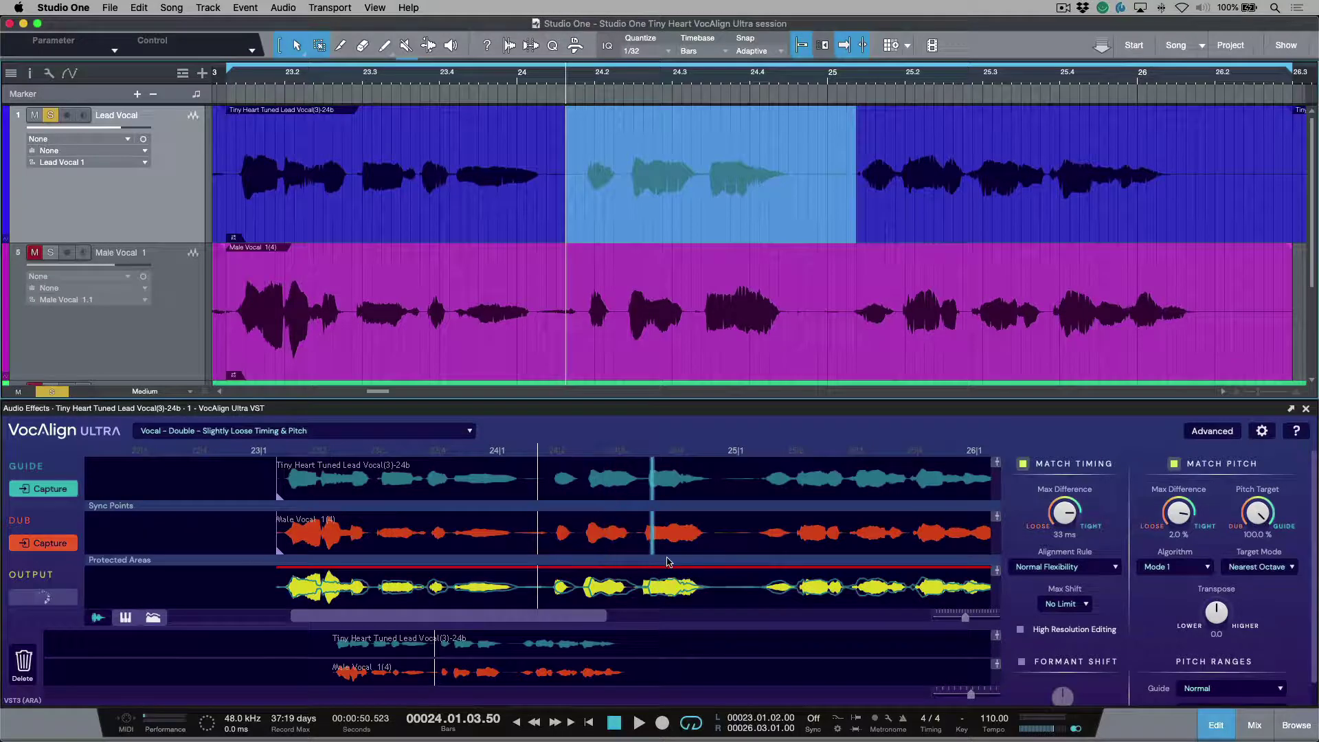
Step: Add a pitch-and-timing protected area after bar 25, then delete it again
right_click(811, 528)
mouse_move(849, 536)
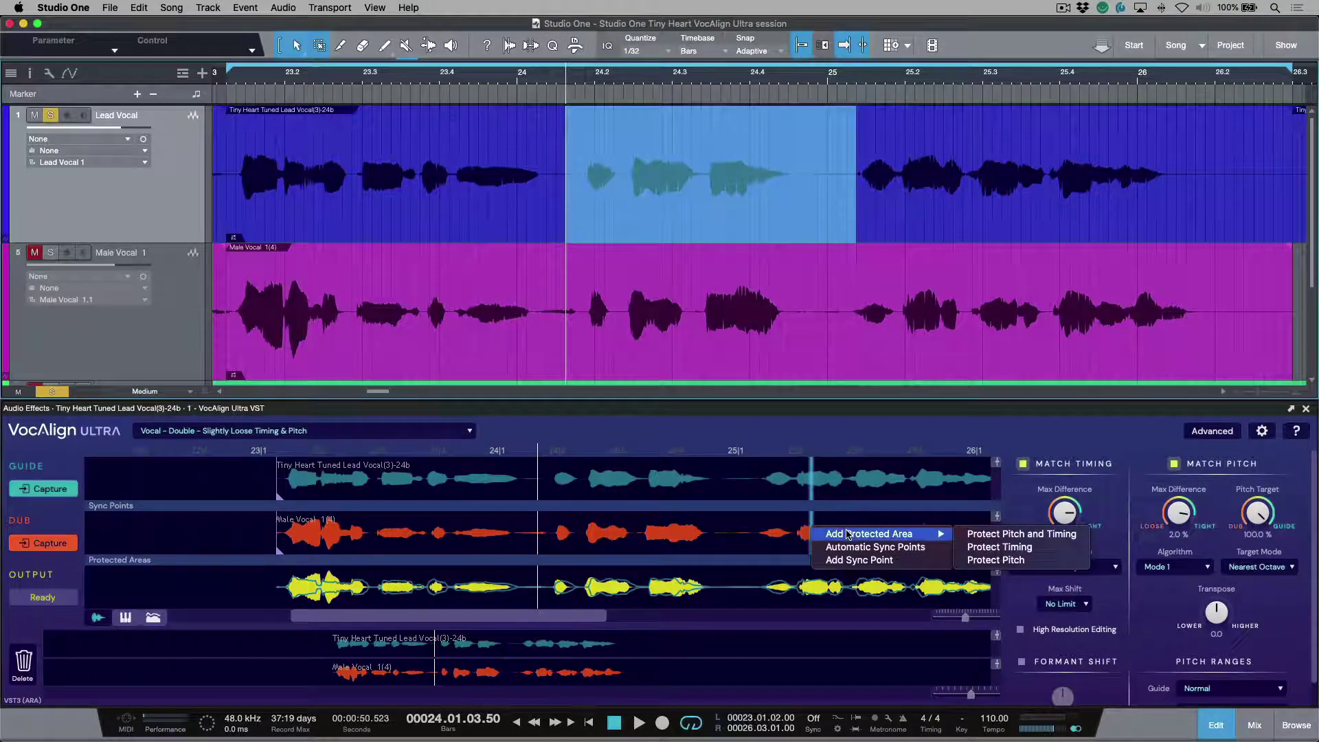
left_click(980, 538)
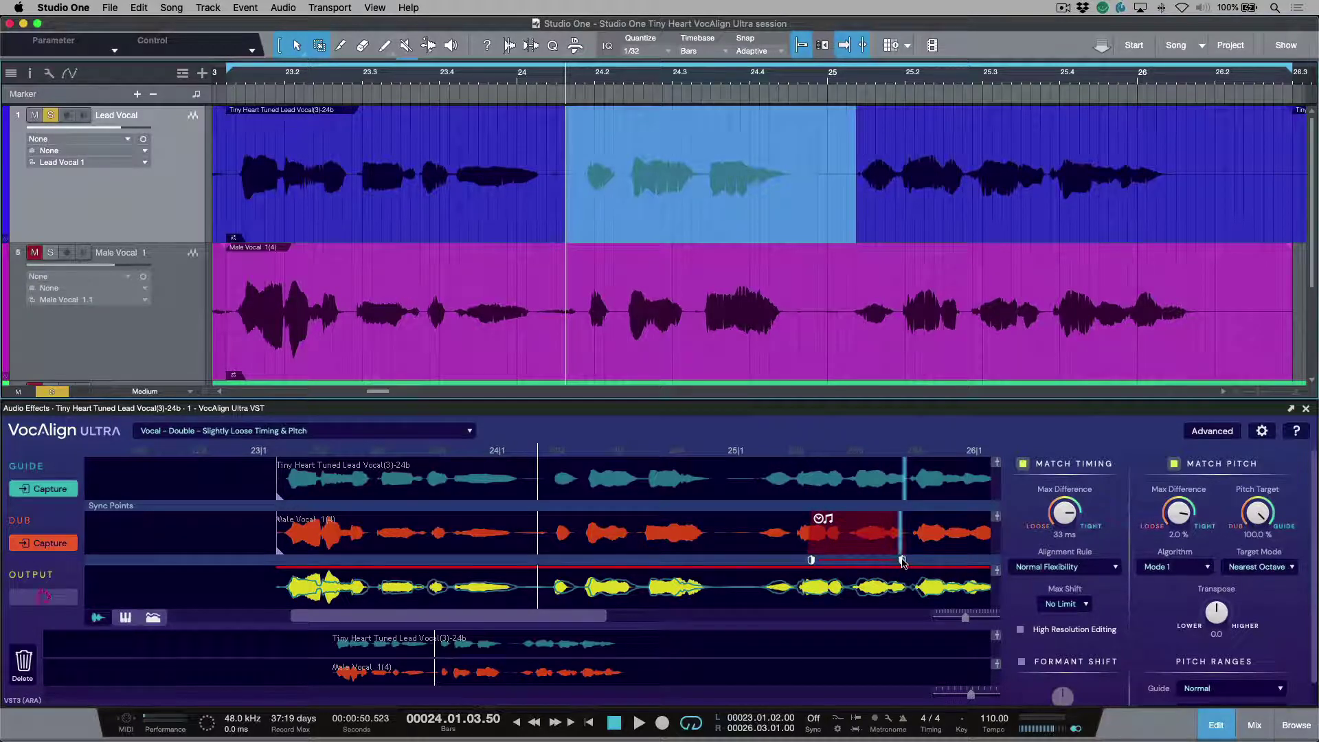
right_click(873, 546)
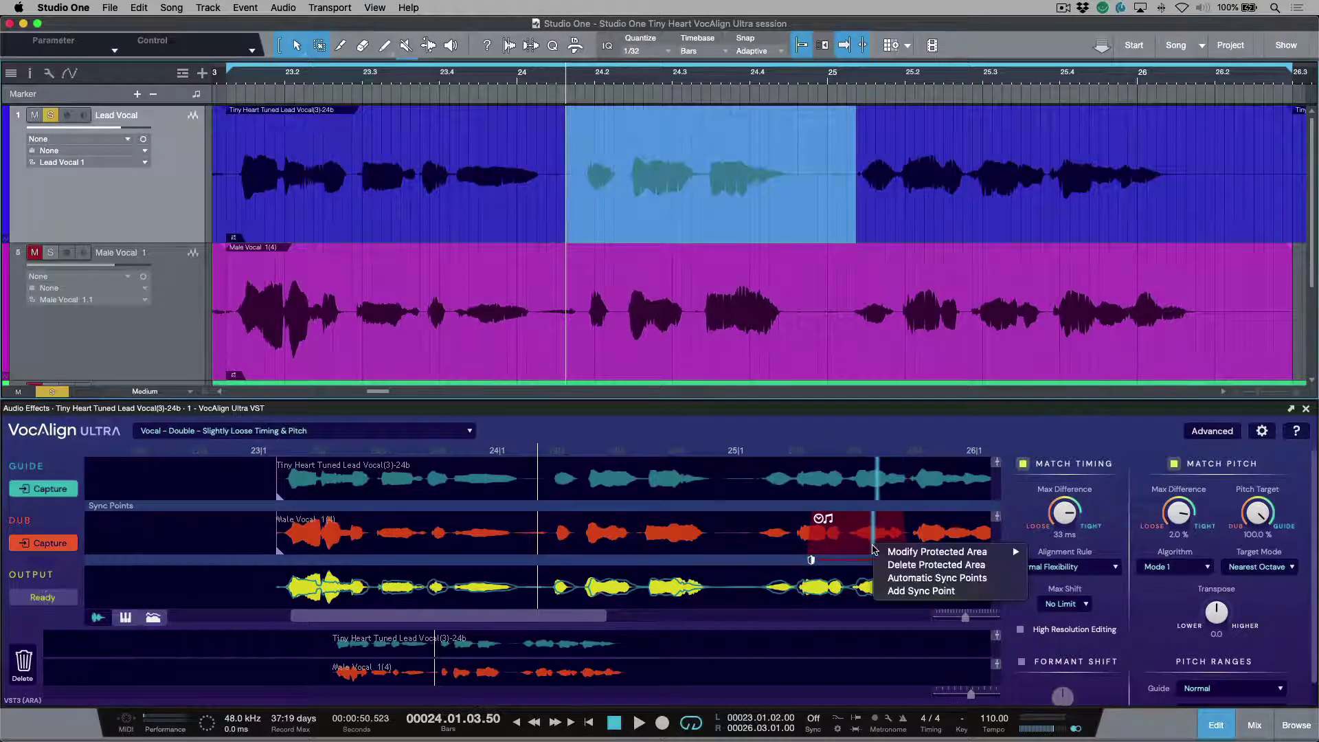
left_click(903, 565)
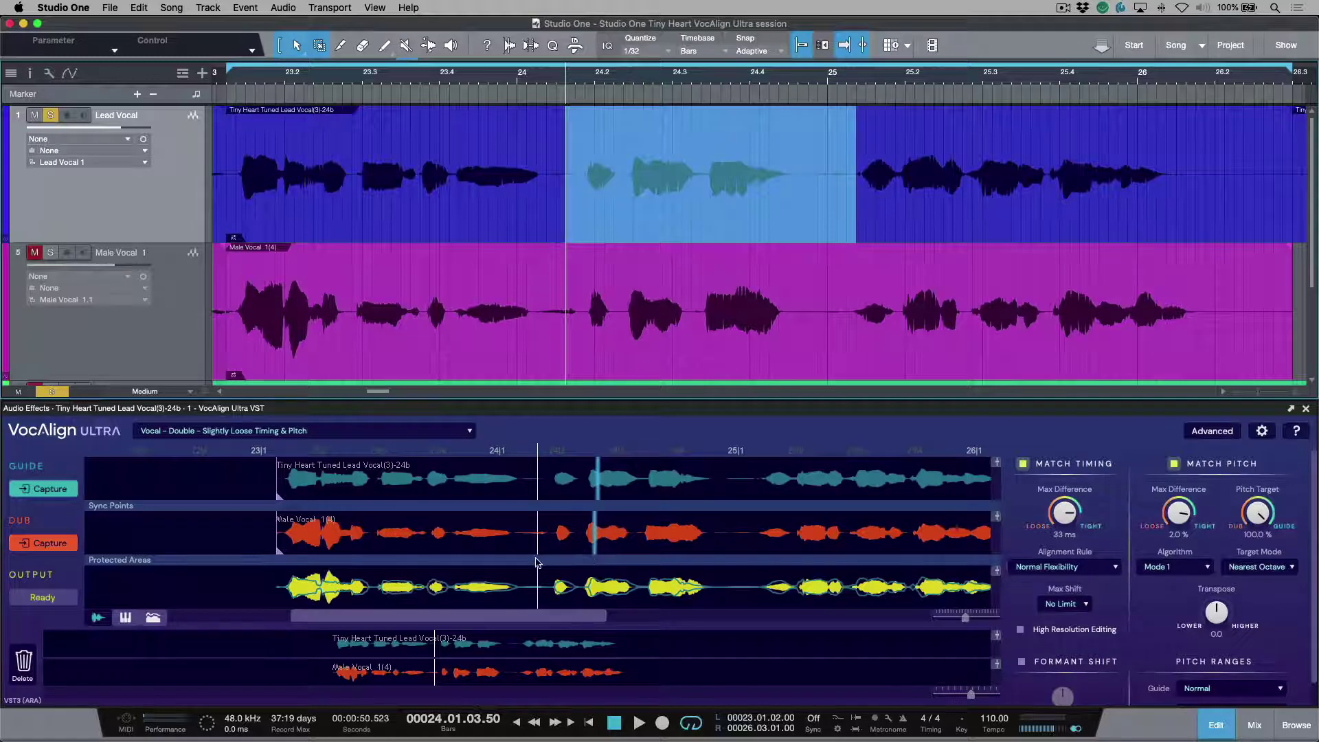
left_click(597, 562)
left_click_drag(625, 562, 815, 562)
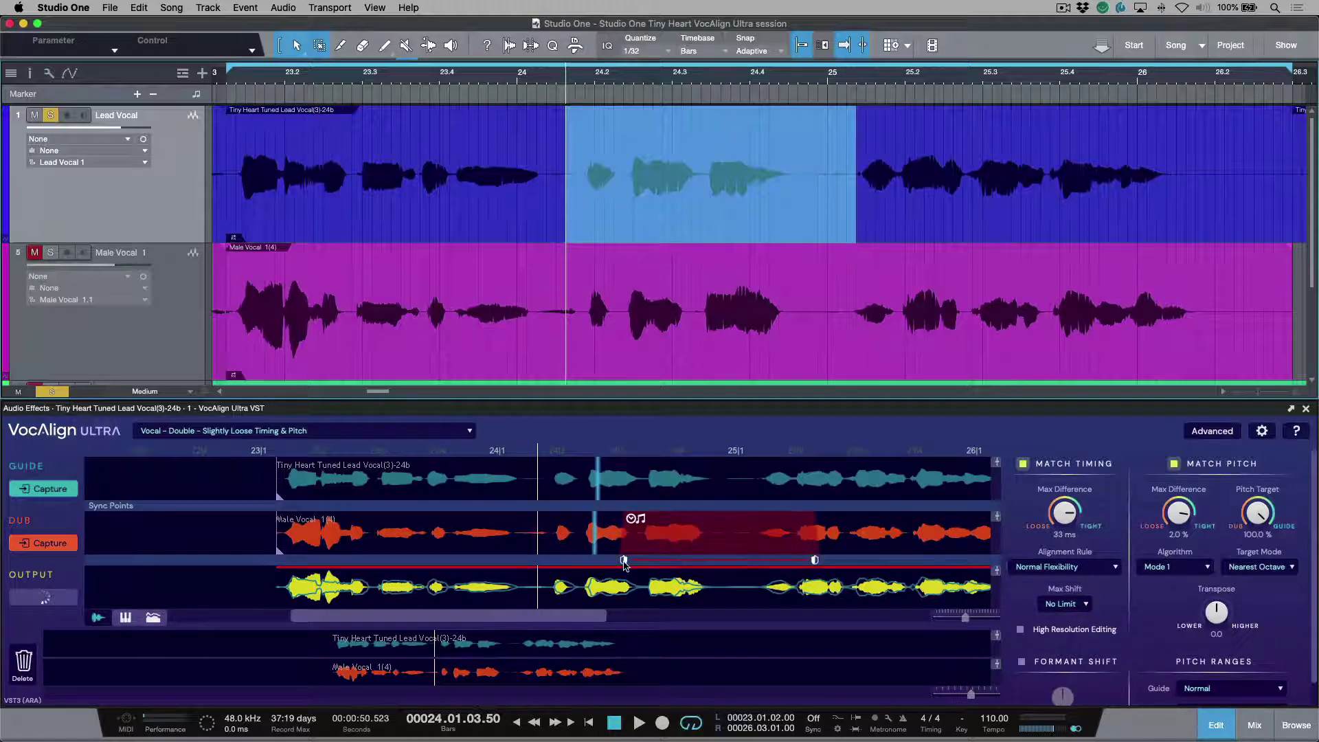
left_click_drag(625, 561, 557, 561)
right_click(612, 543)
mouse_move(649, 549)
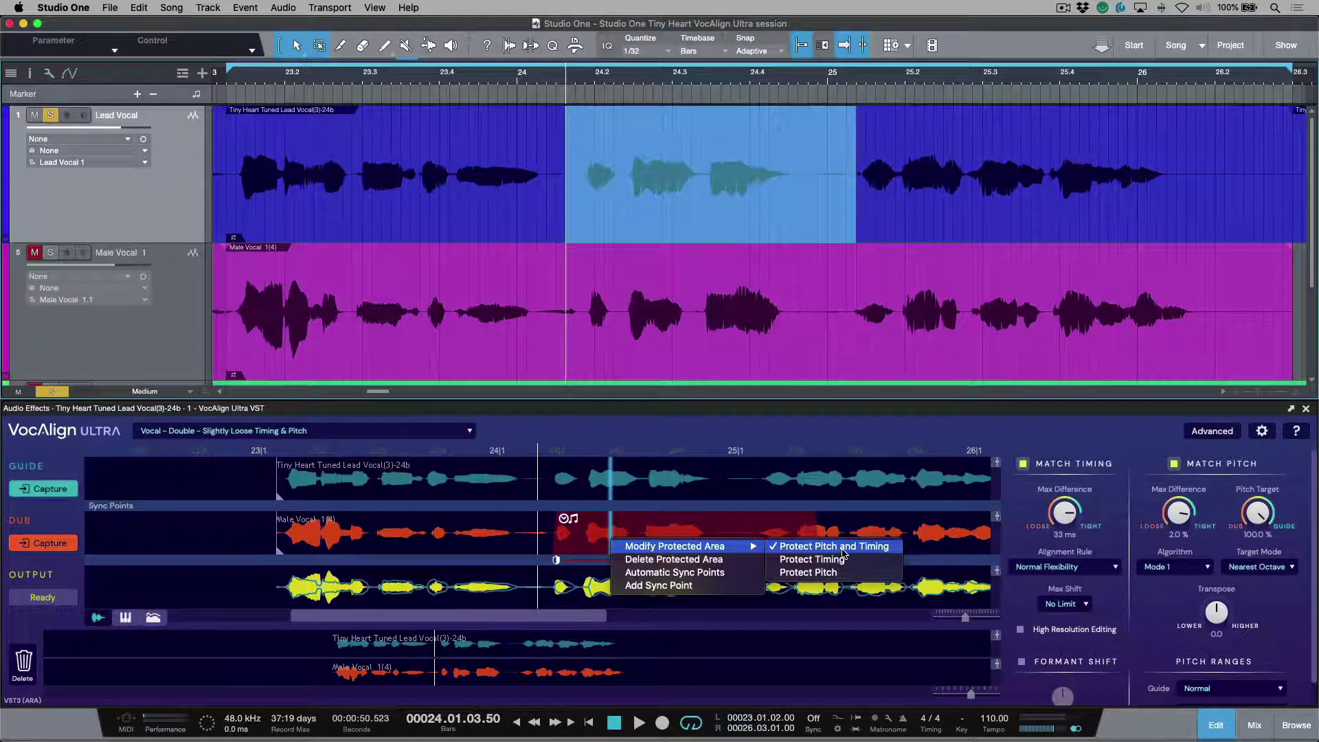
right_click(700, 521)
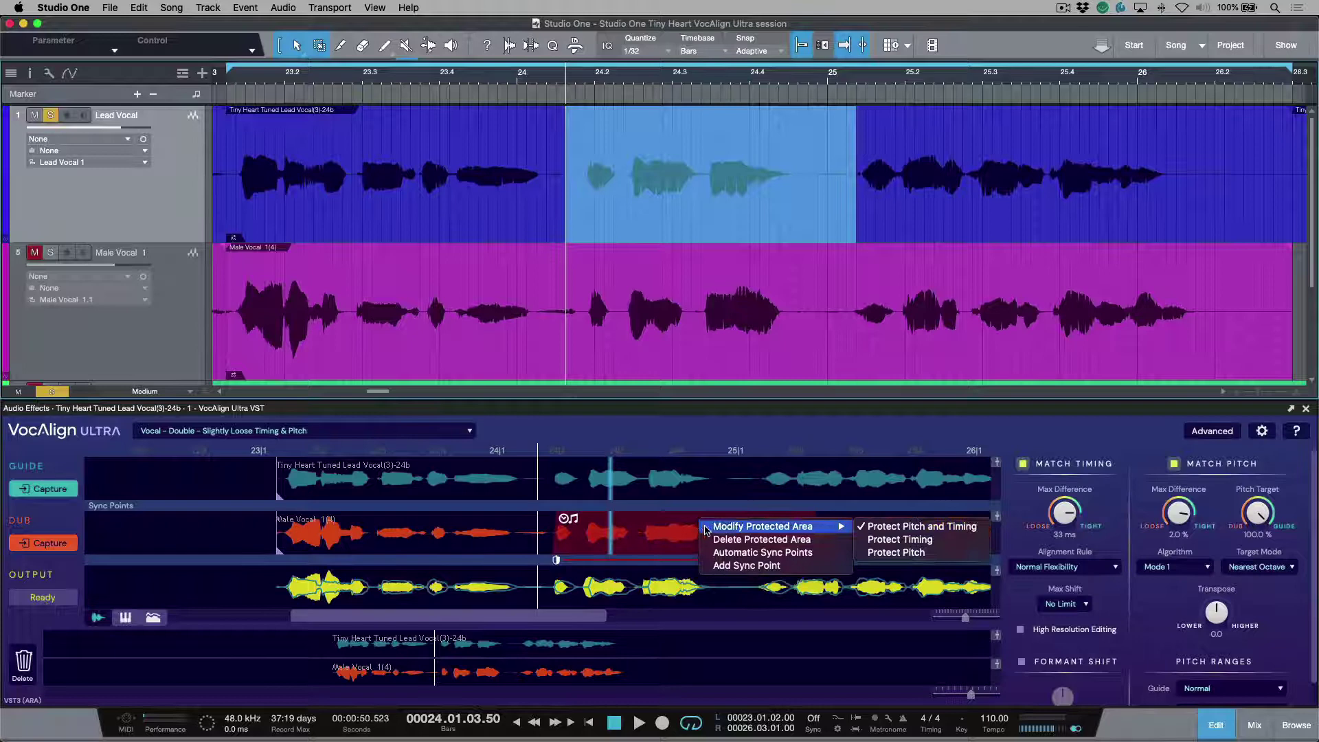
left_click(720, 538)
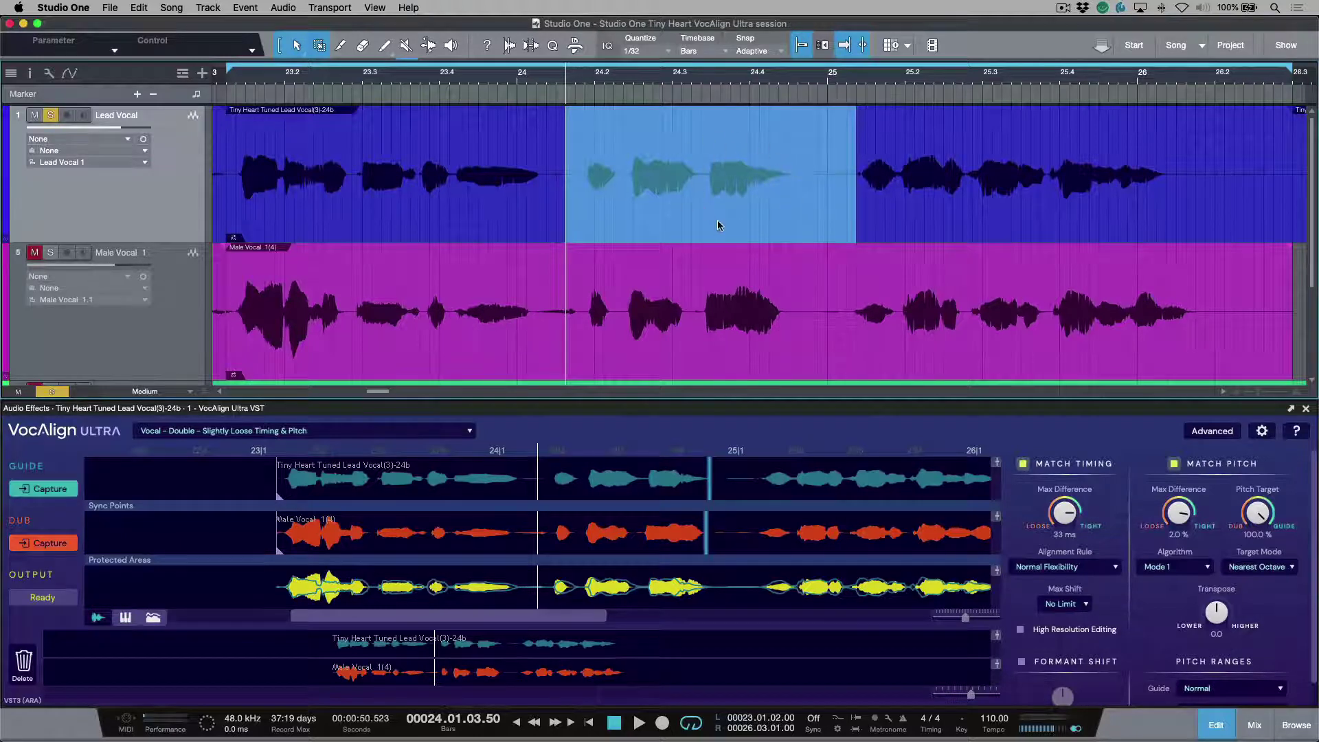
Step: Audition the aligned section, then select the Male Vocal track to show its VocAlign instance
key("space")
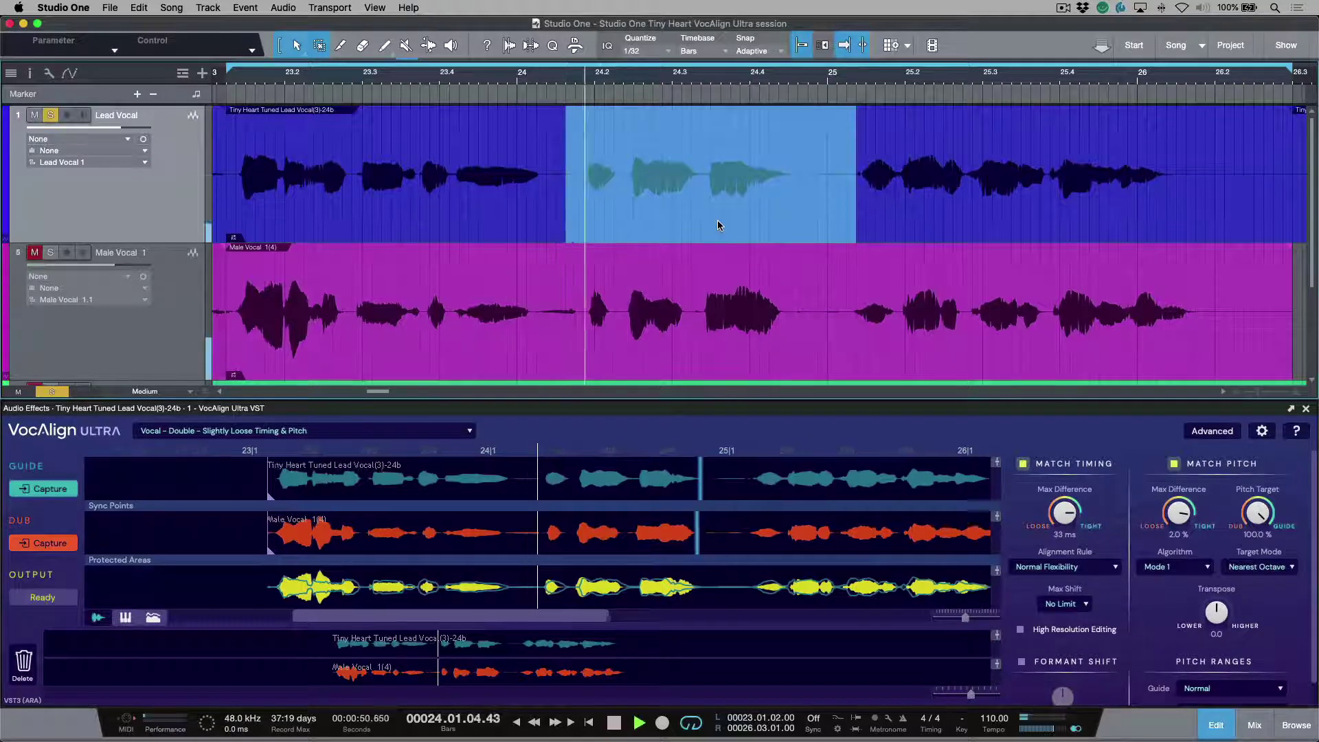
key("space")
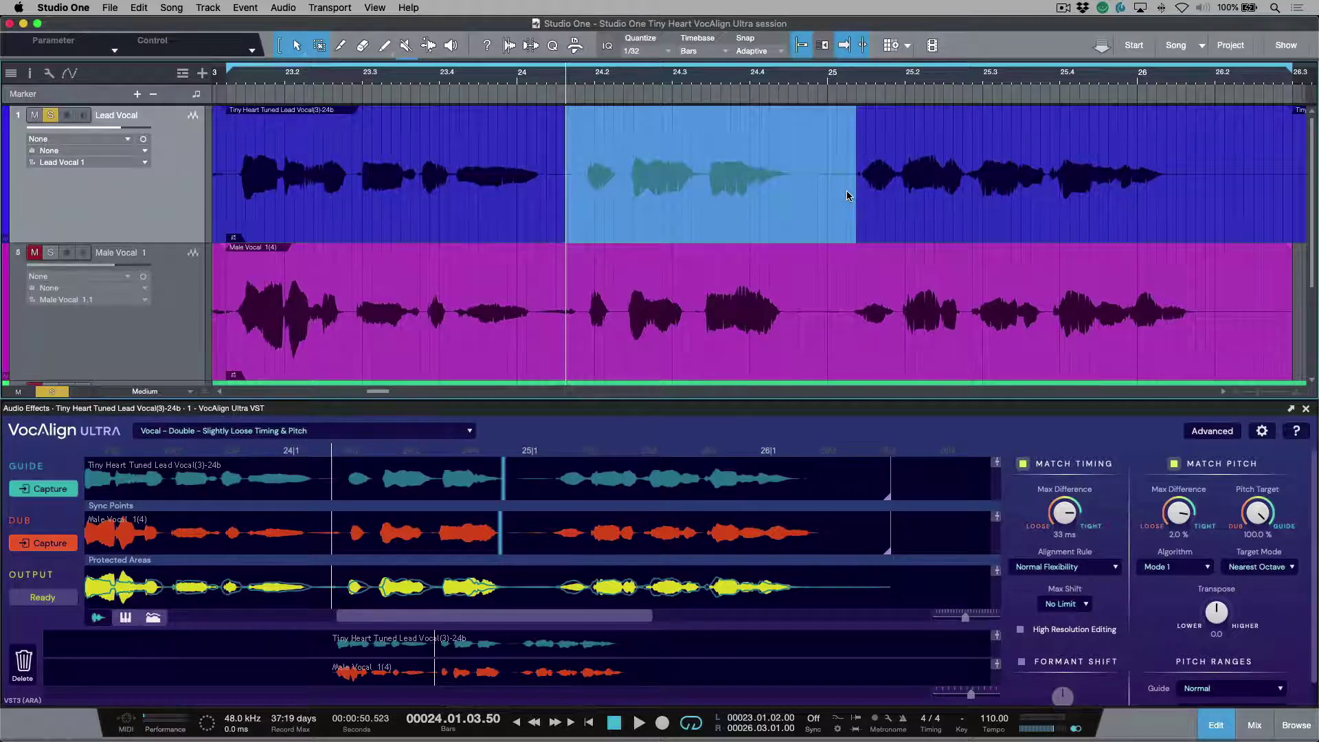
key("space")
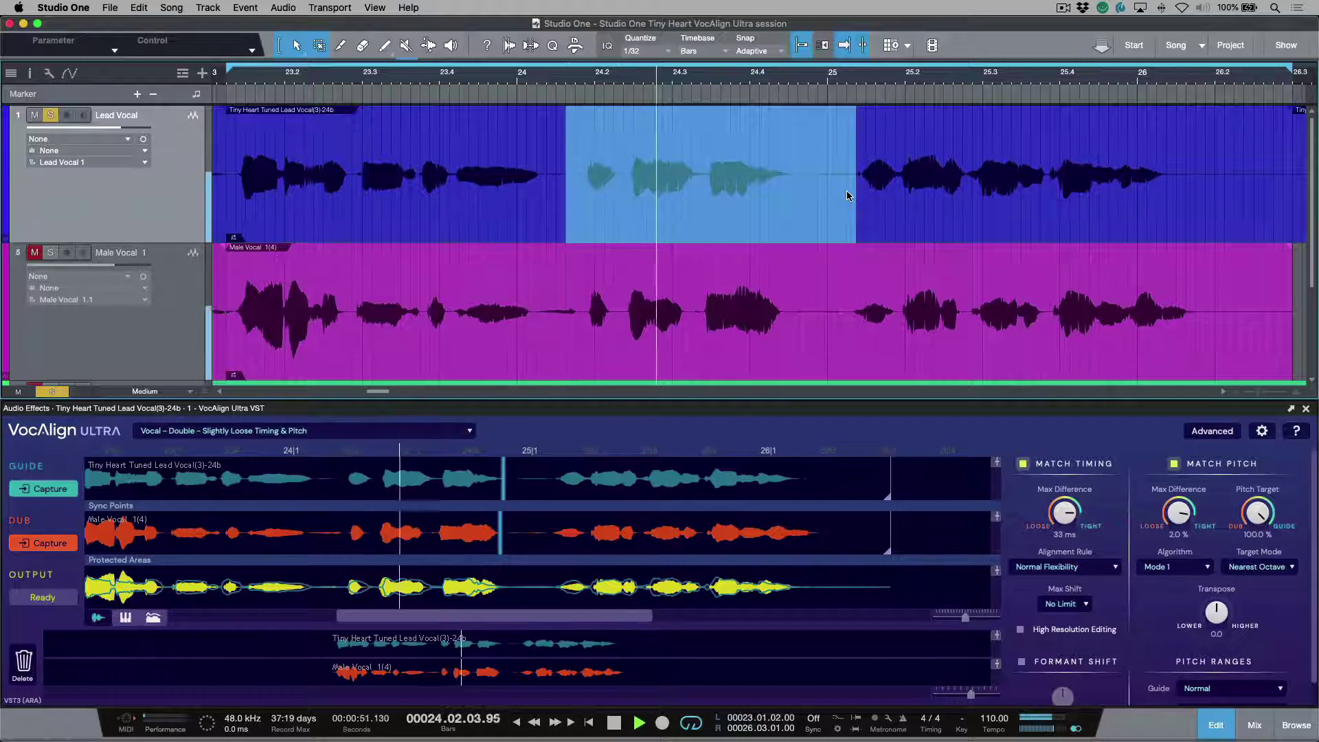
key("space")
key("space")
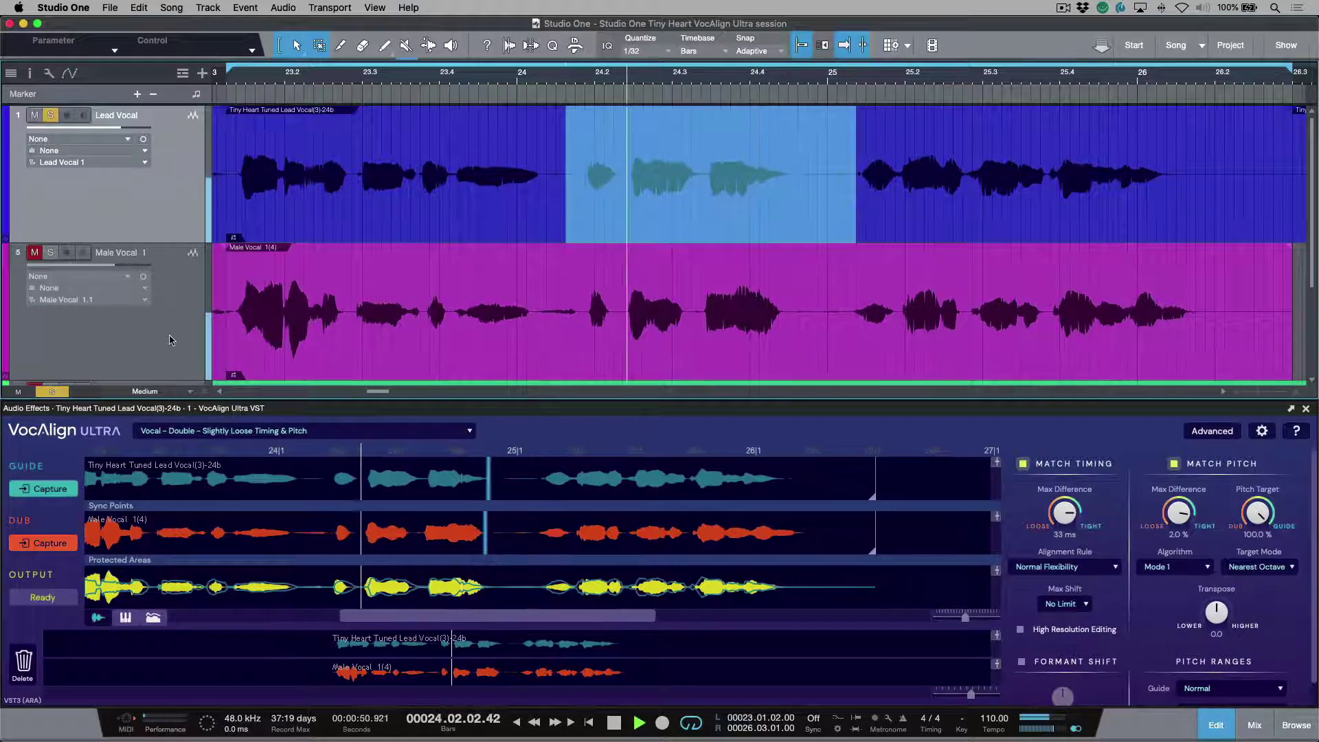
key("space")
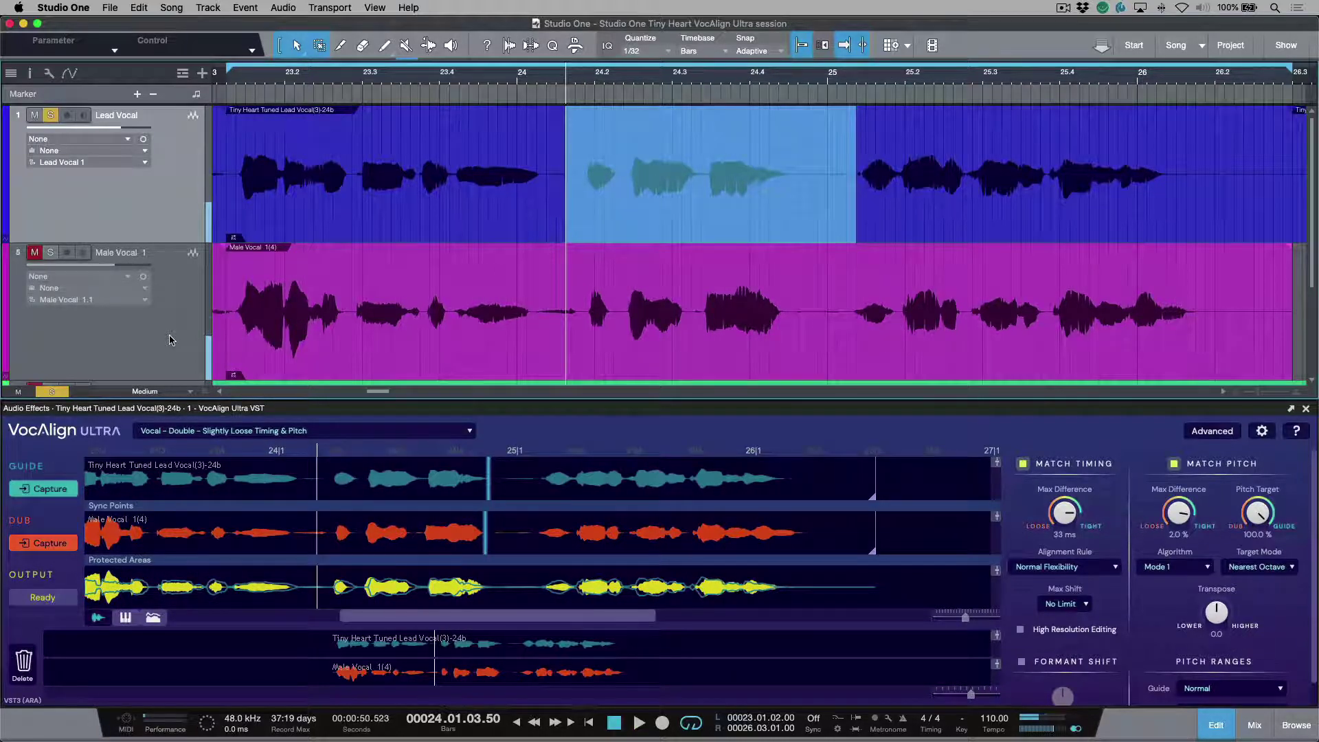
left_click(171, 340)
Step: Turn off timing and pitch matching, audition the result, and switch to the pitch-curve view
left_click(1023, 464)
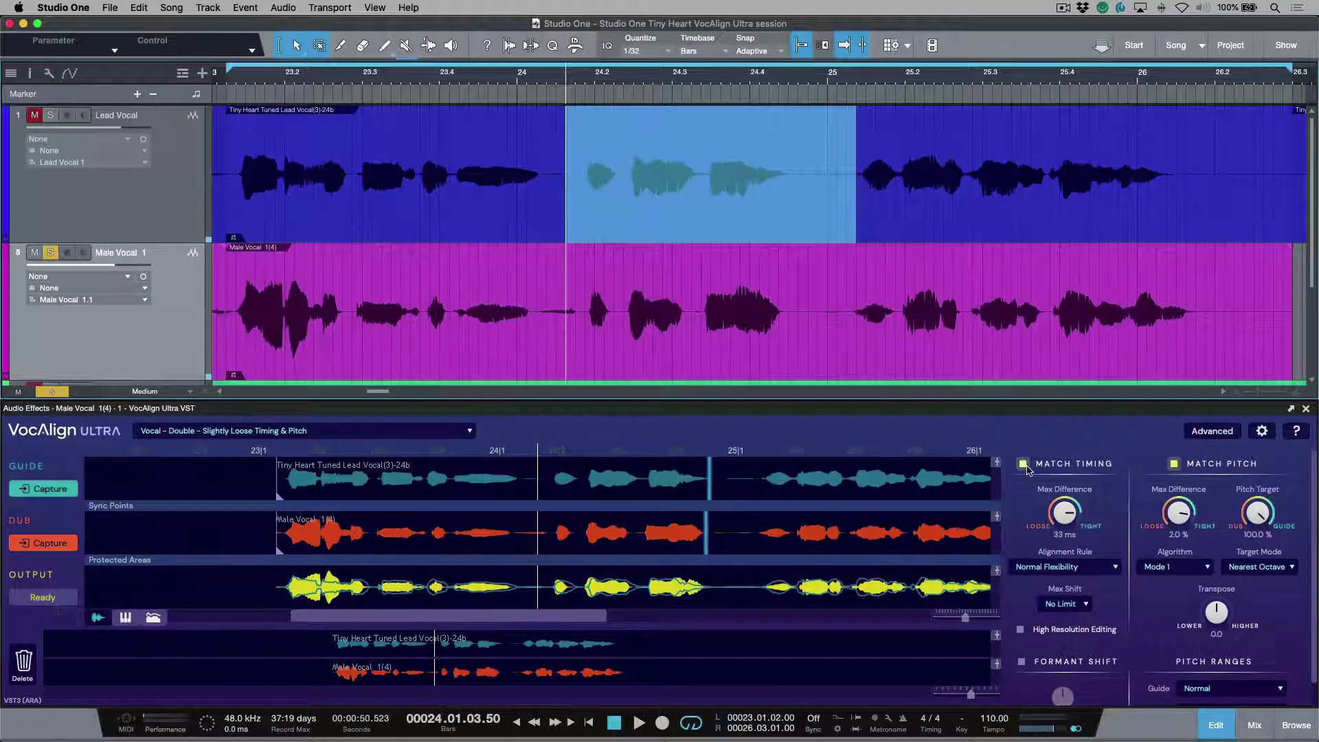
left_click(1174, 464)
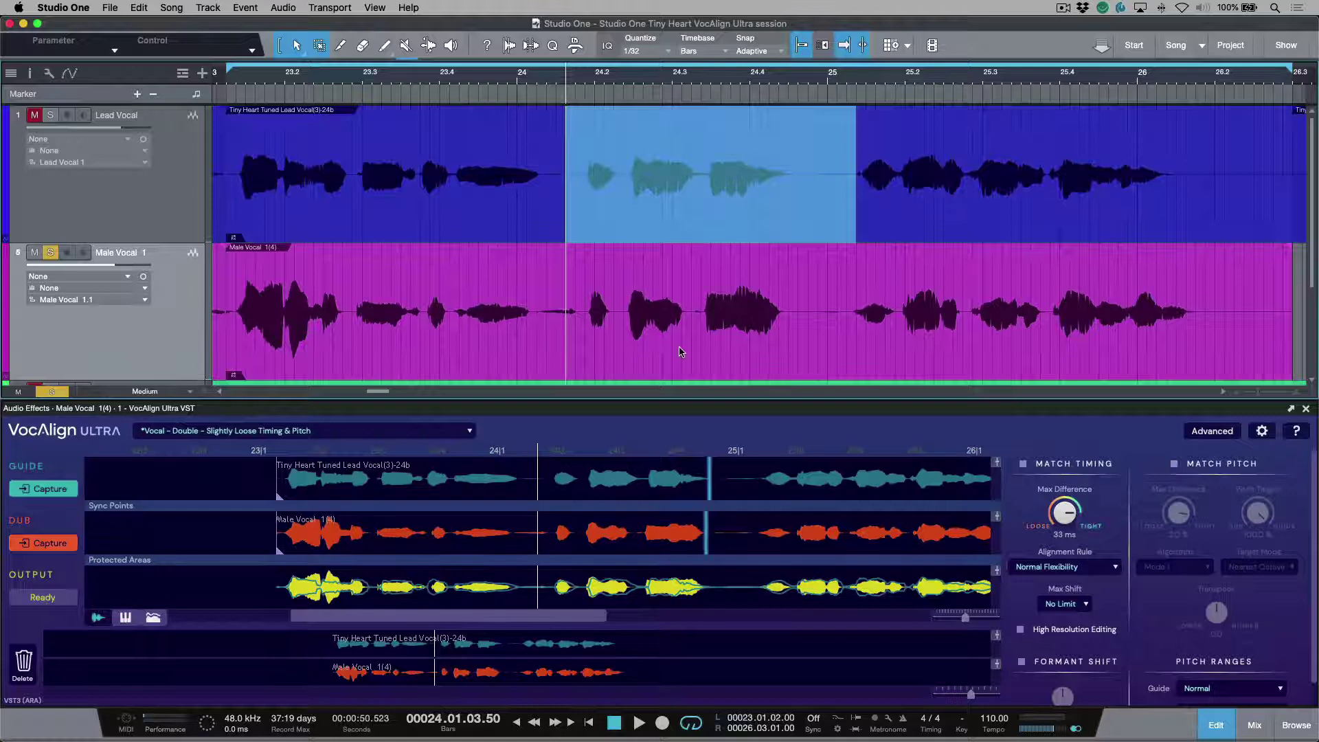
key("space")
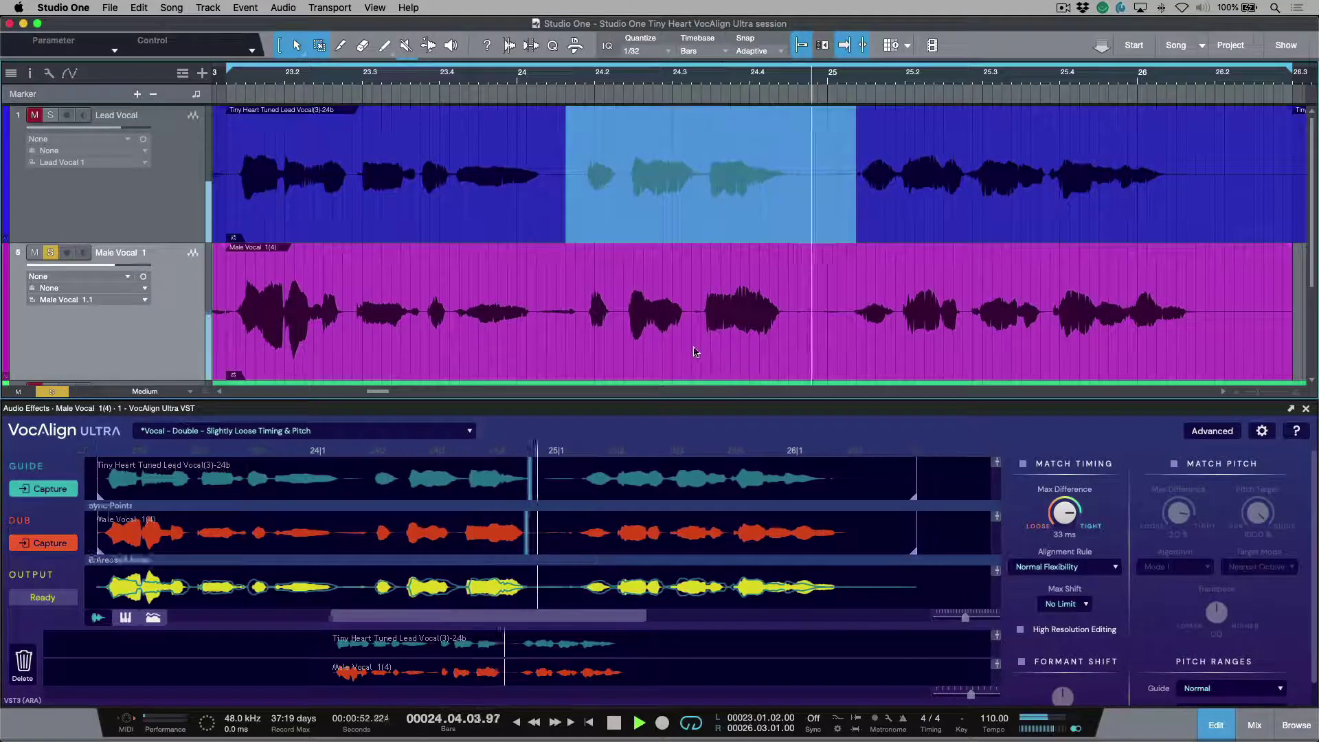
key("space")
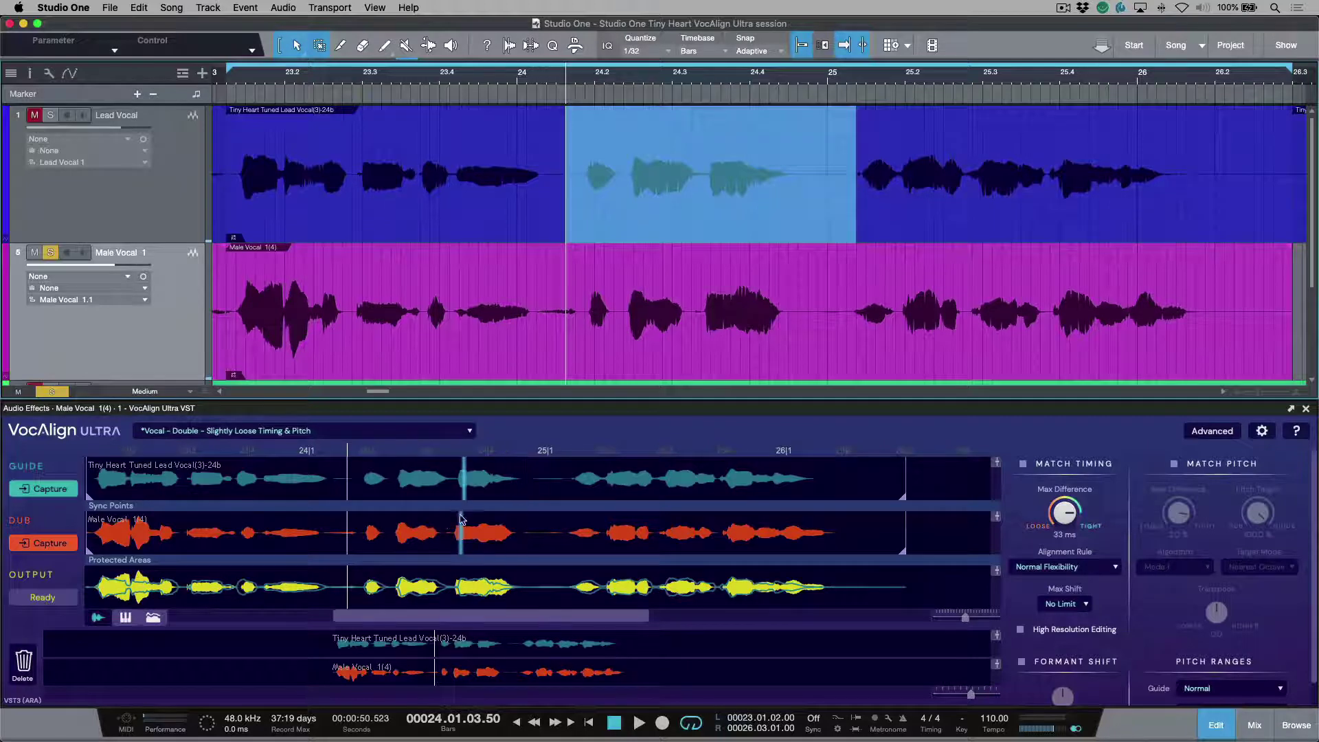
left_click(125, 618)
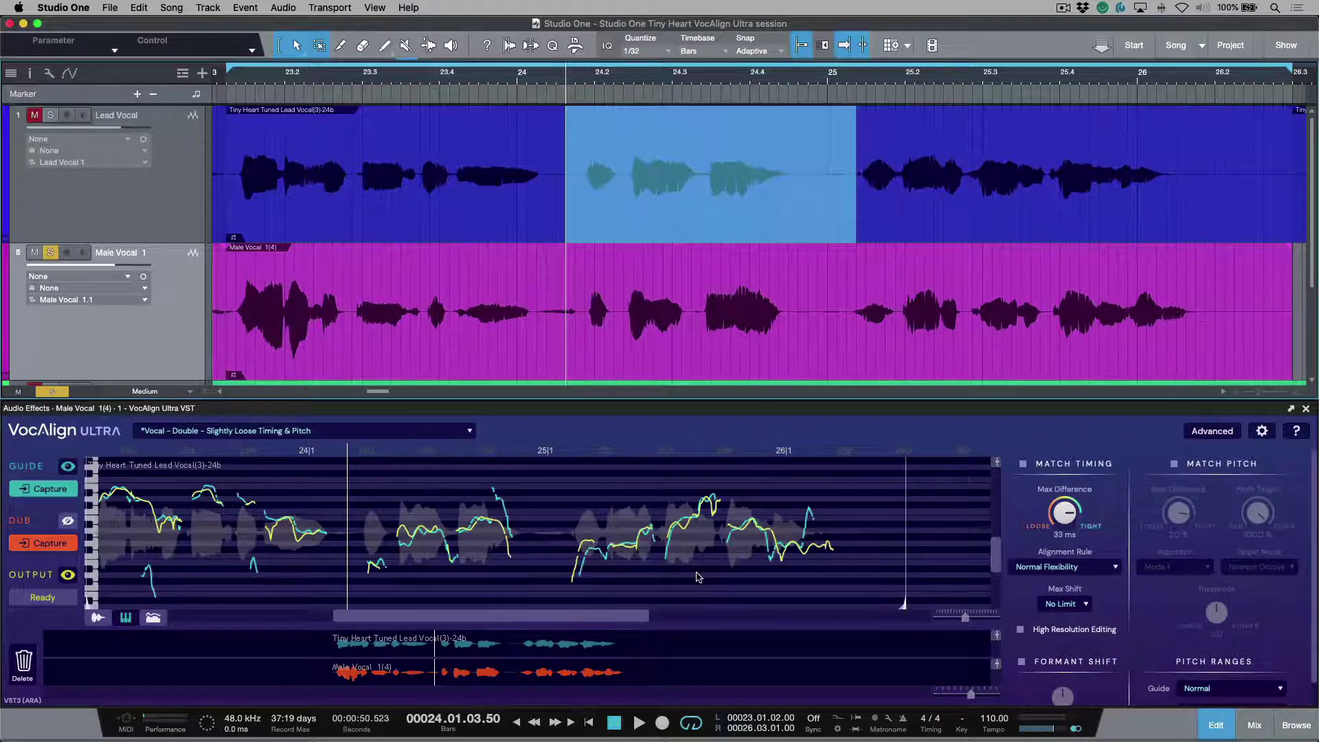
Step: Return to the waveform lanes and turn timing and pitch matching back on
left_click(97, 618)
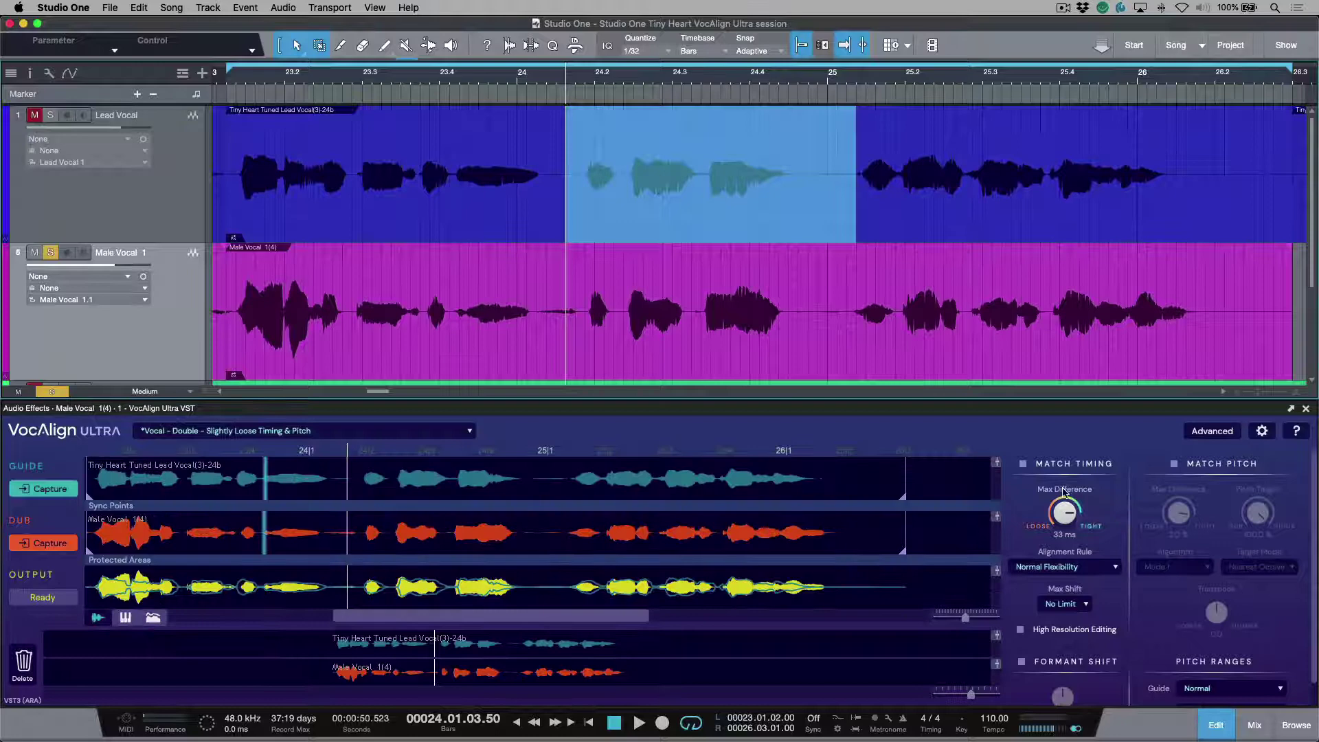
left_click(1023, 464)
left_click(1174, 464)
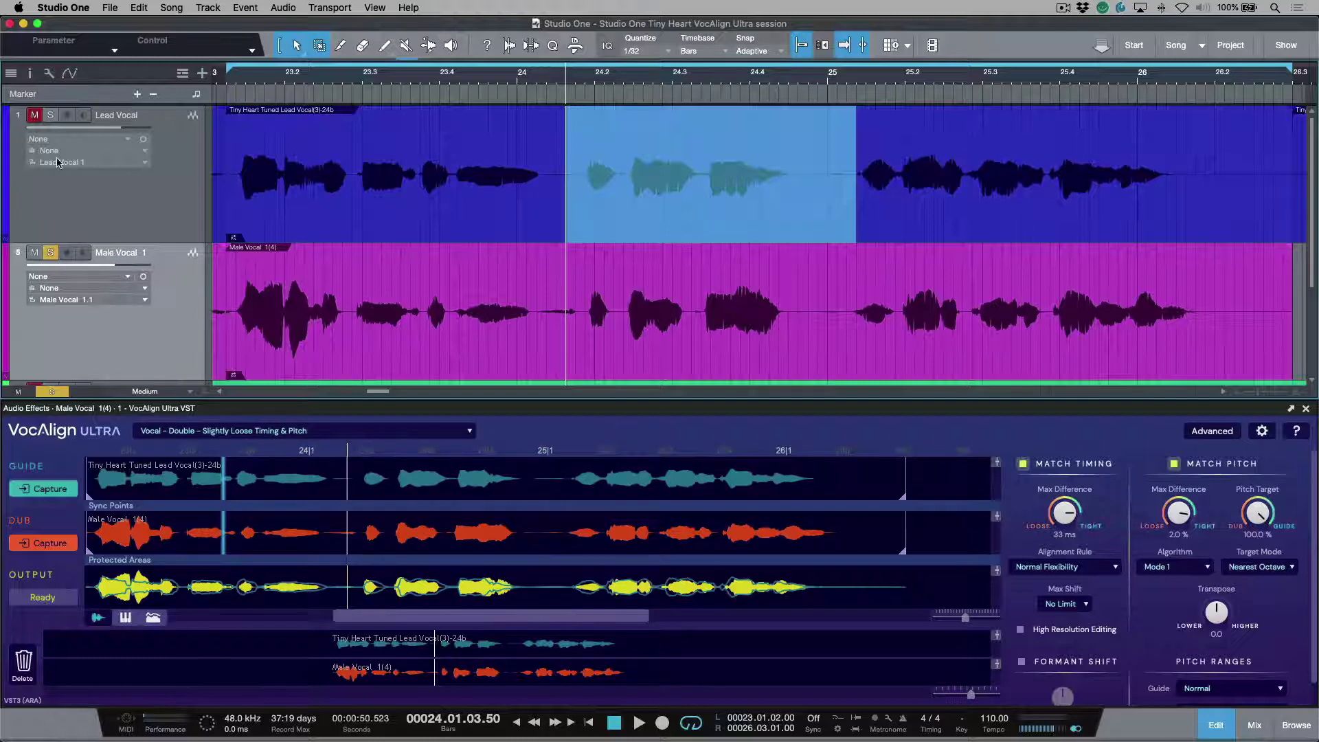
Step: Audition with Lead Vocal soloed, unsolo it, then bring up the Lead Vocal event in the plugin
left_click(51, 115)
key("space")
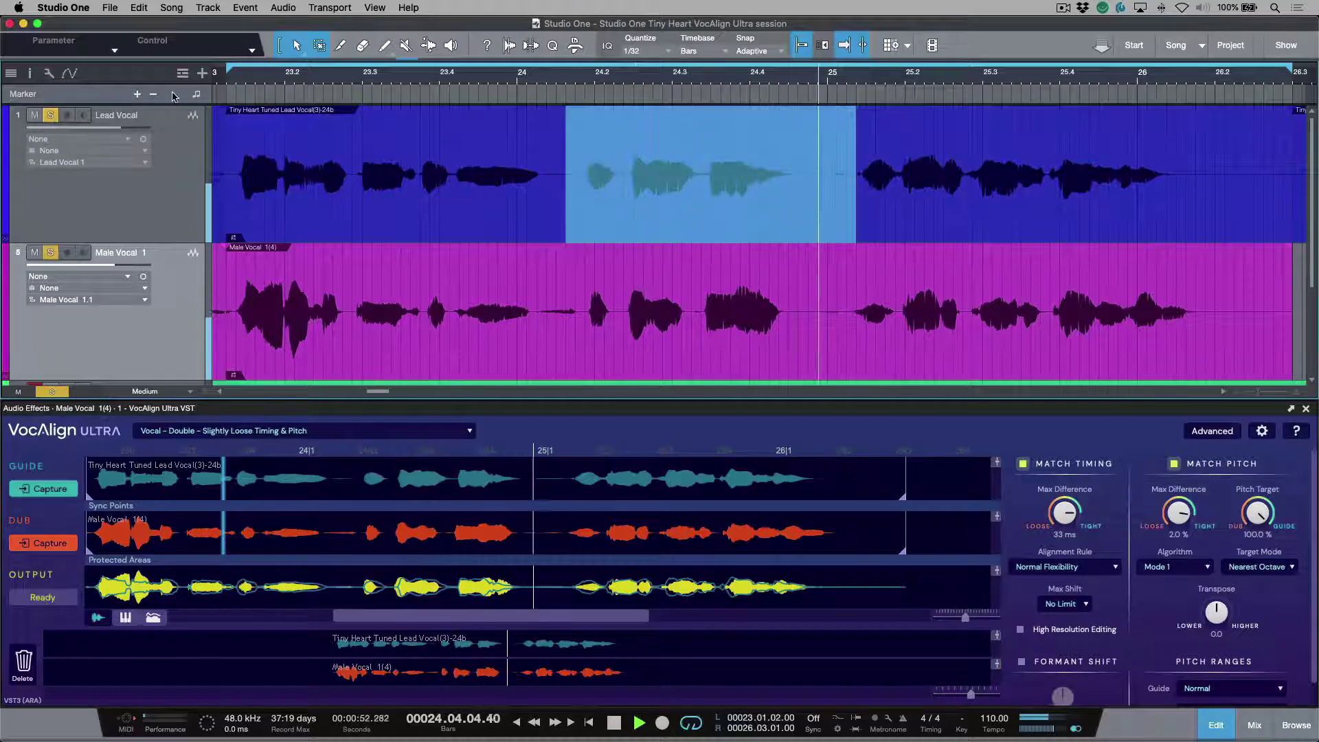
key("space")
left_click(51, 253, "super")
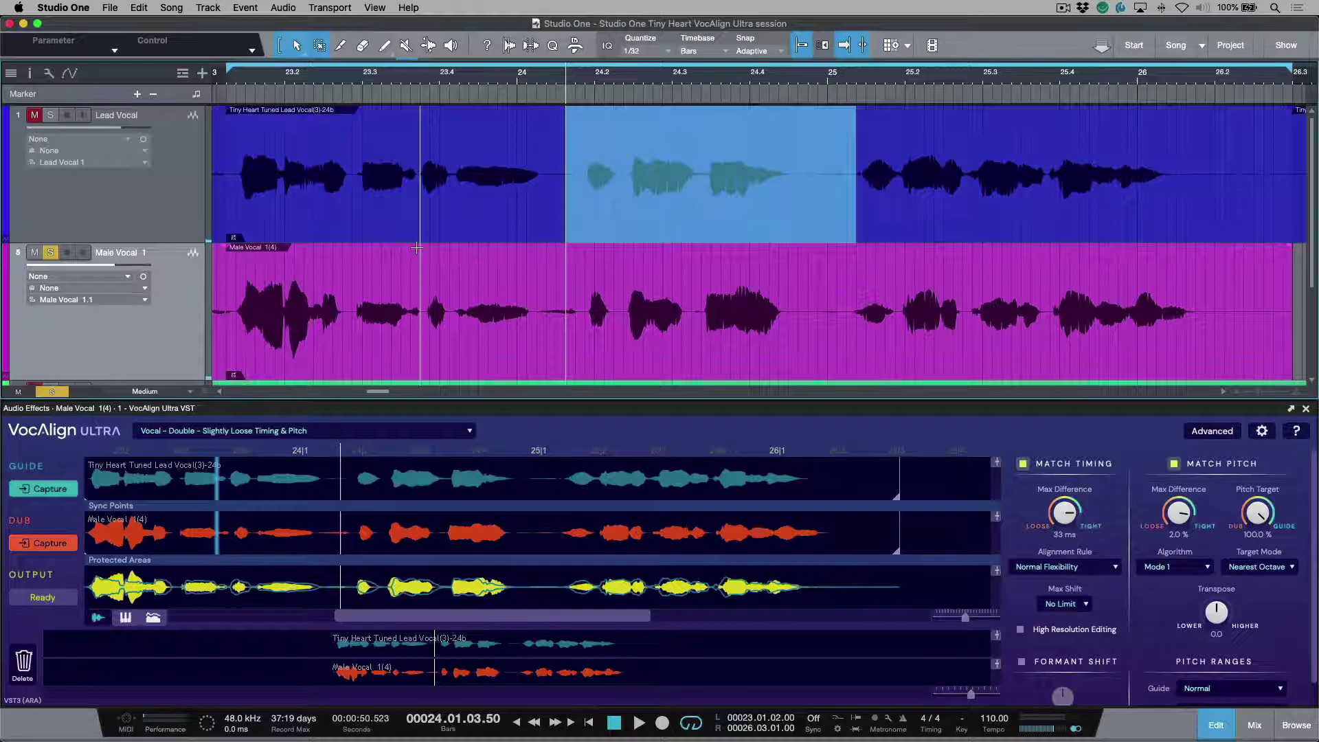
key("space")
key("space")
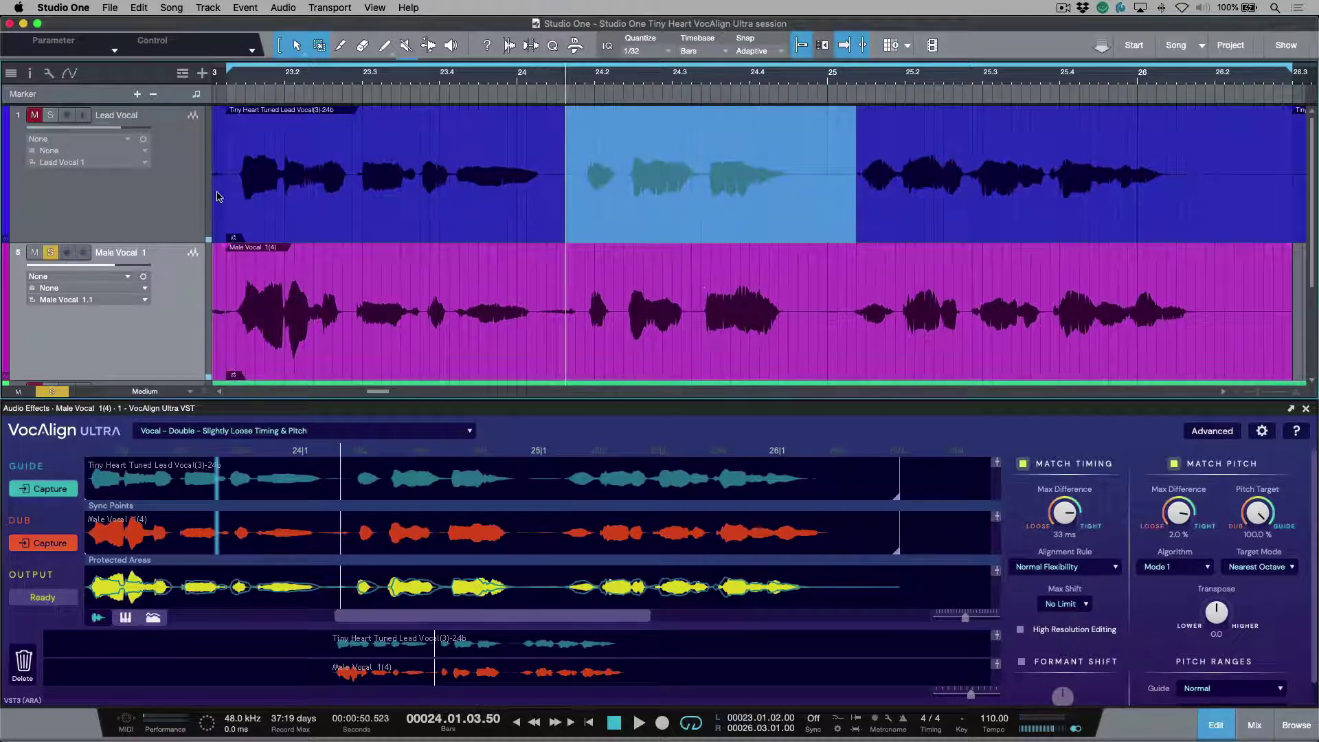
left_click(180, 196)
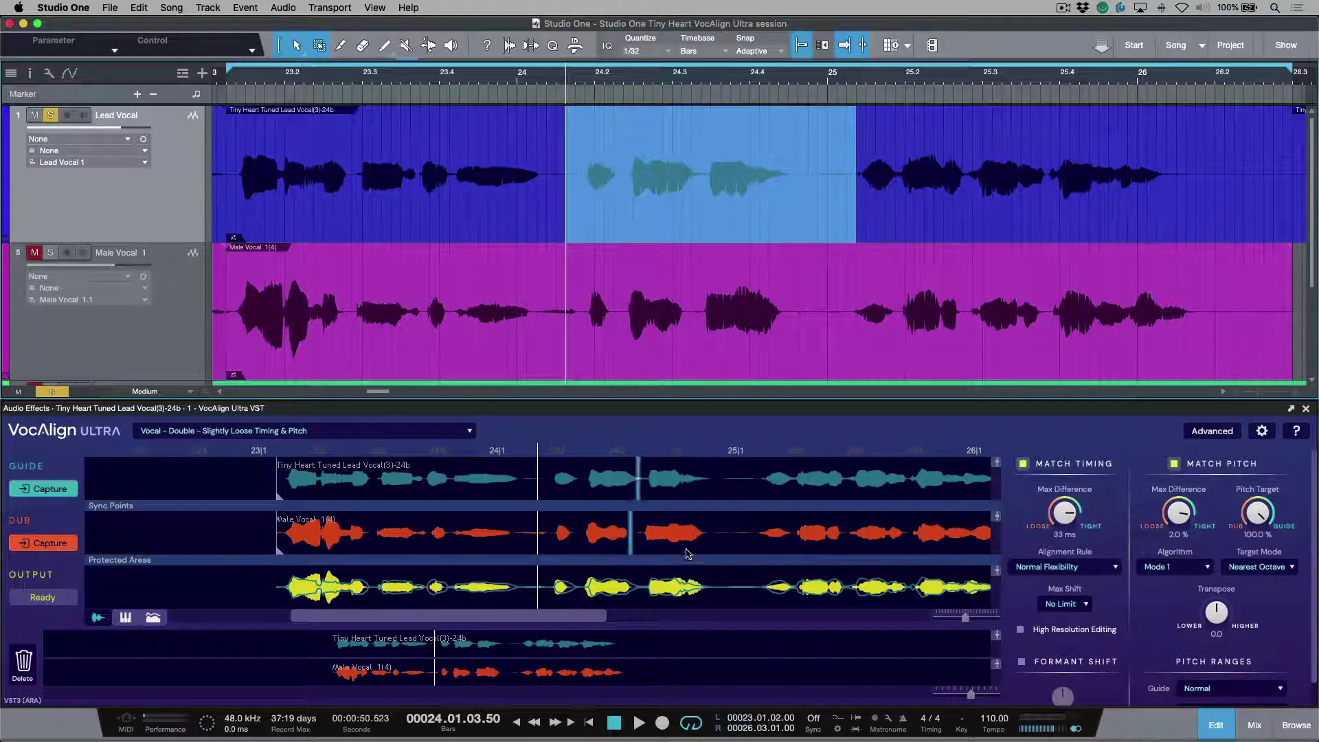
Step: Add a pitch-only protected area narrowed to one dub word late in bar 24
left_click(639, 562)
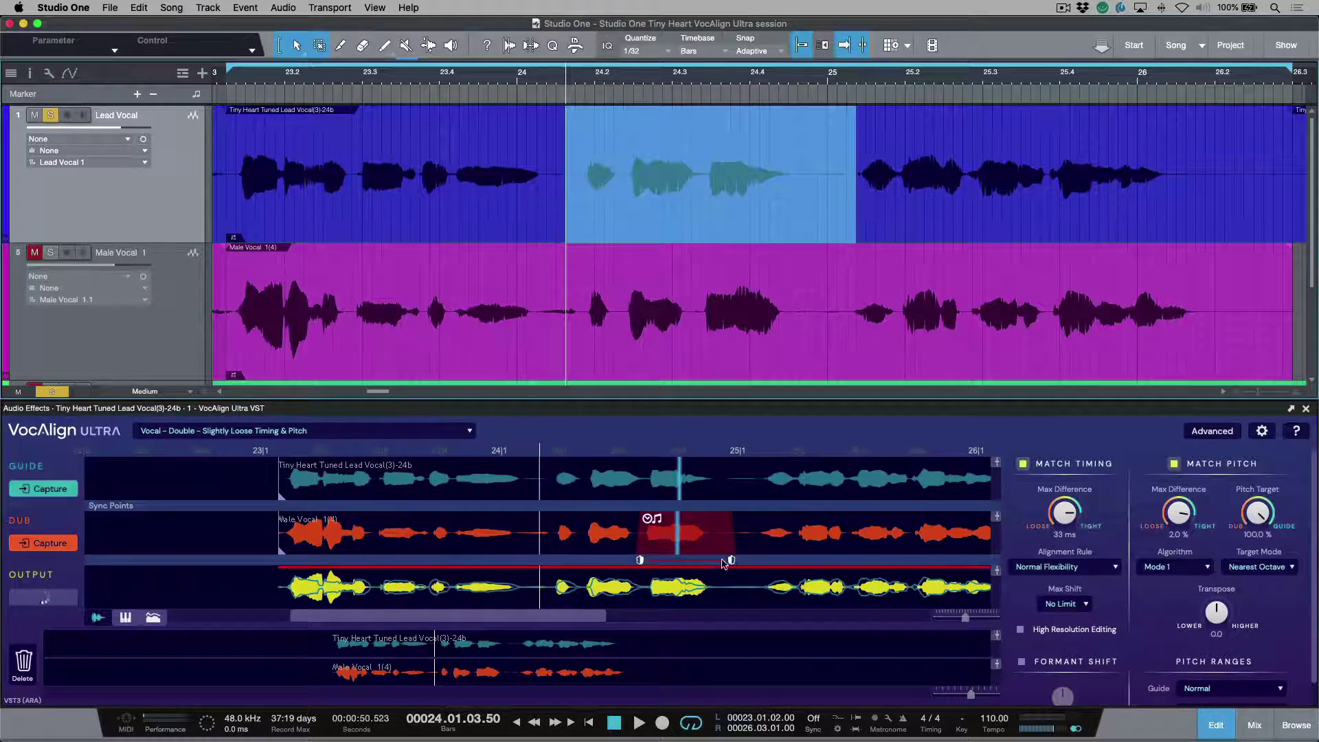
left_click_drag(723, 564, 646, 562)
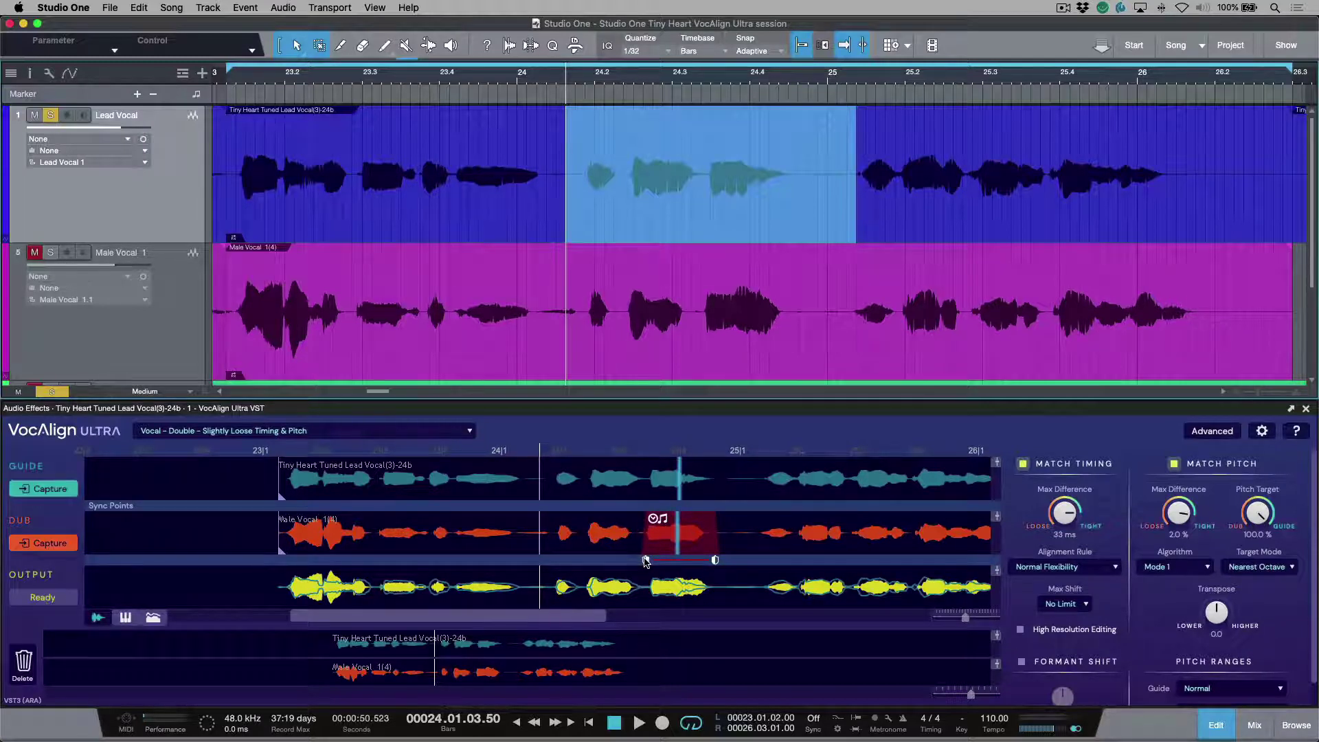
right_click(674, 540)
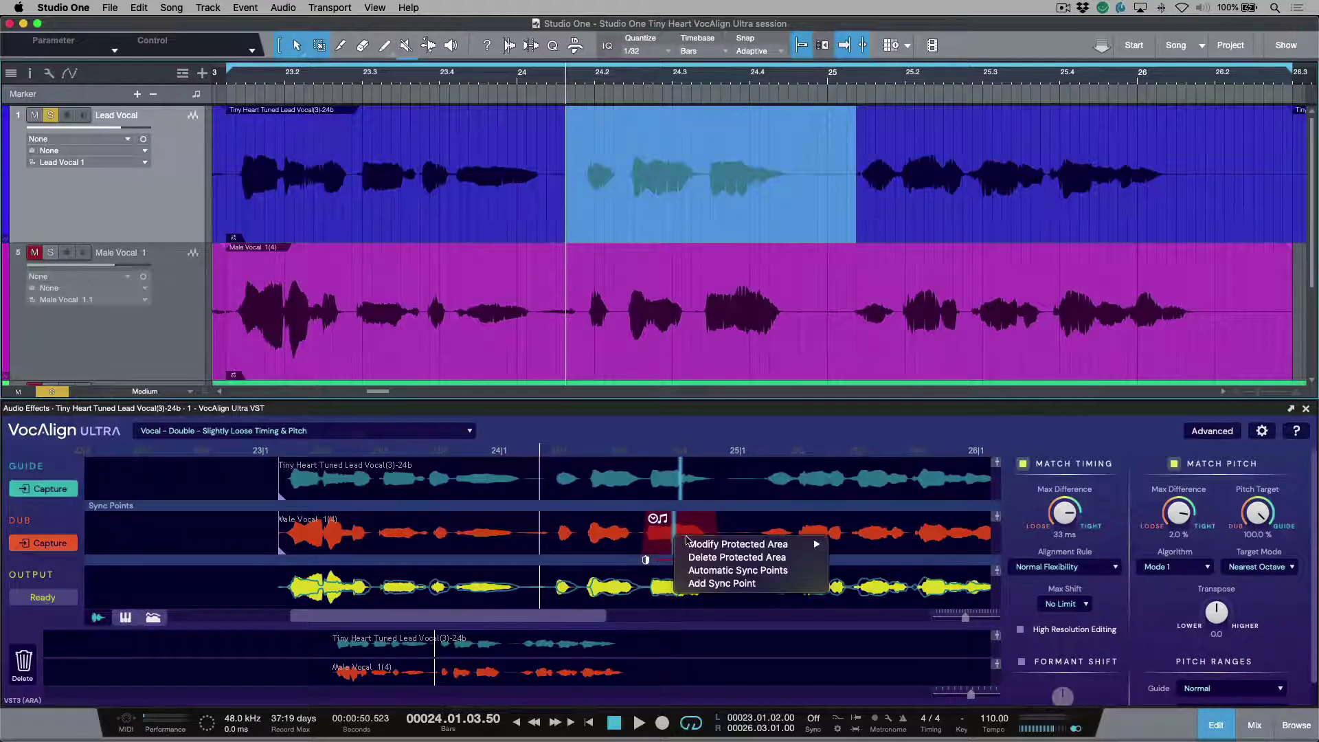
mouse_move(705, 547)
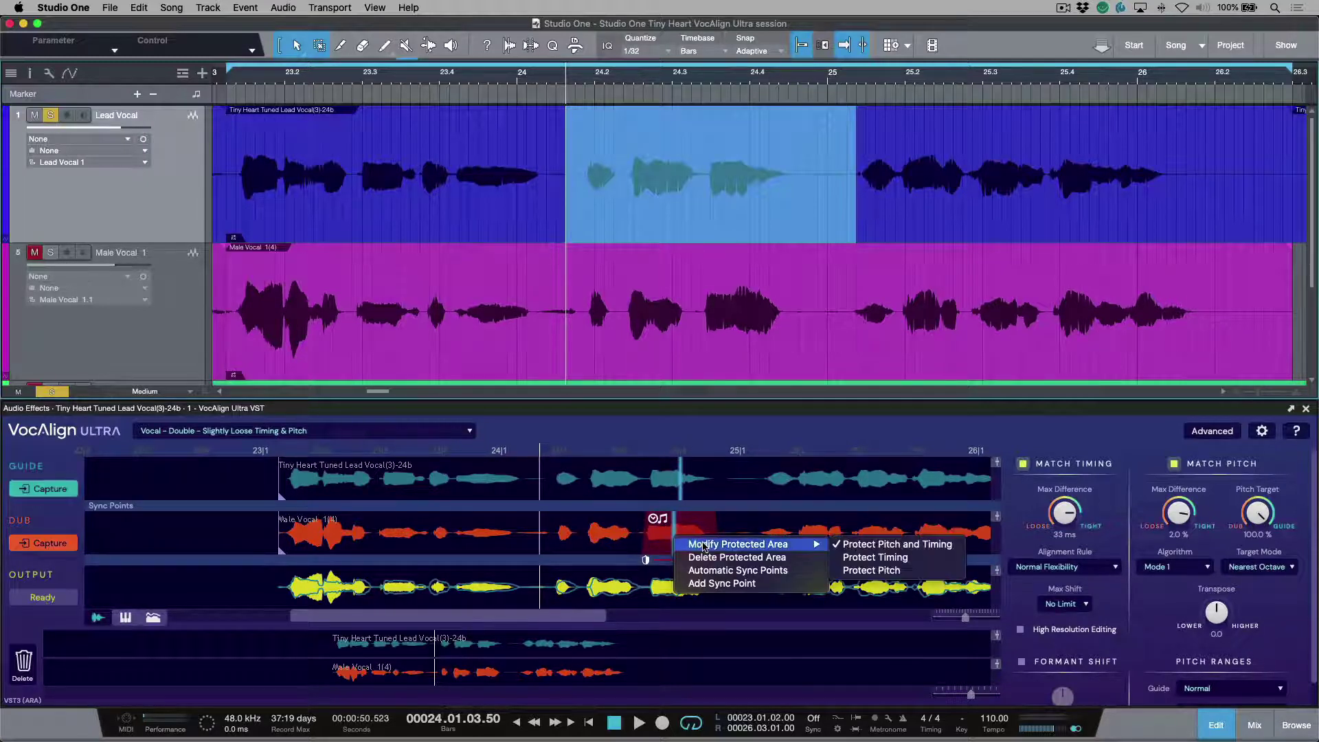
left_click(859, 571)
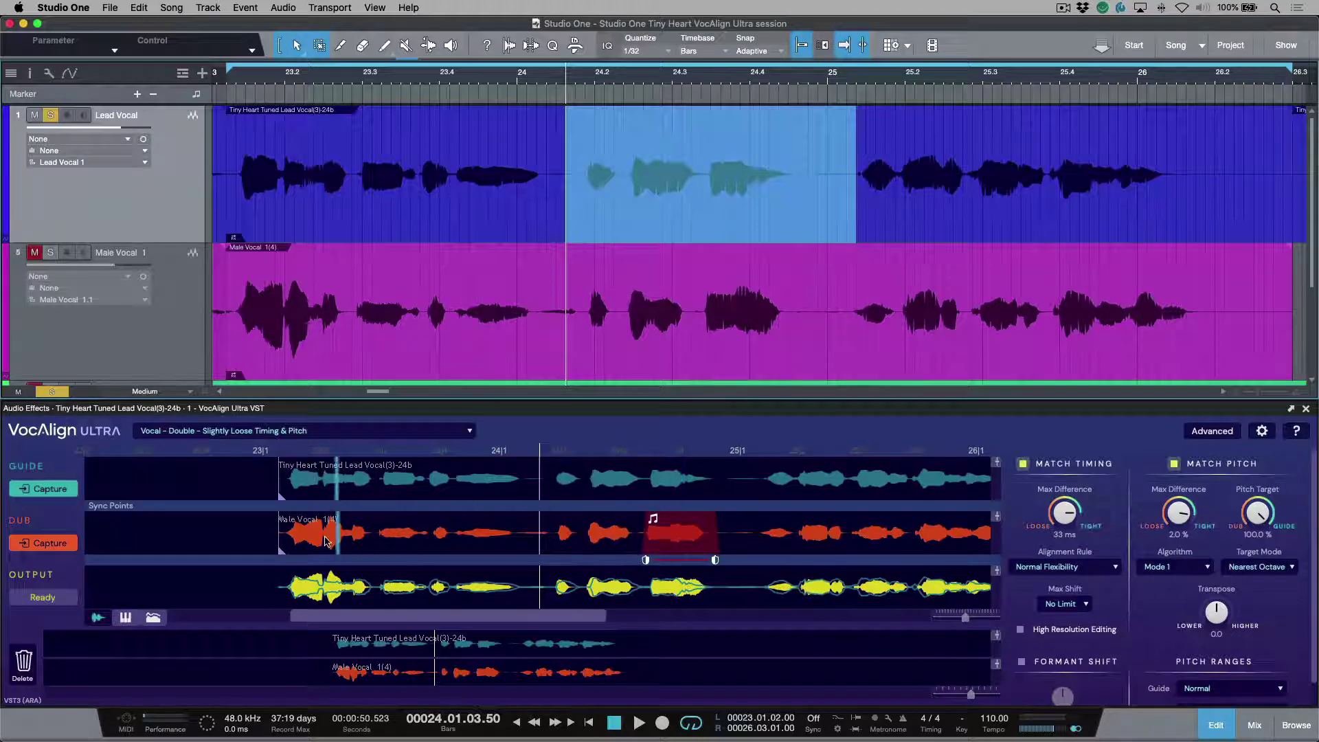
Step: Lower the timing Max Difference from 33 ms to 29 ms
scroll(325, 540, "right", 1)
scroll(295, 540, "right", 2)
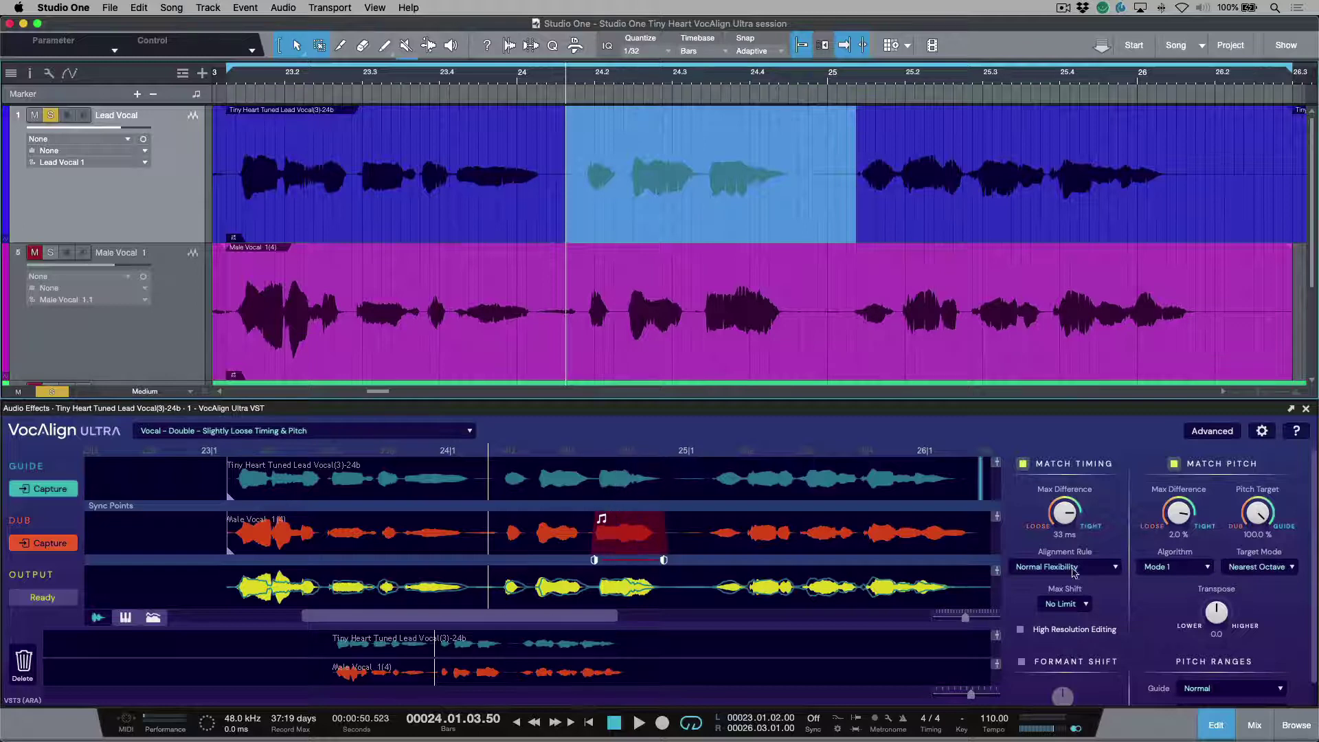
scroll(1064, 523, "down", 1)
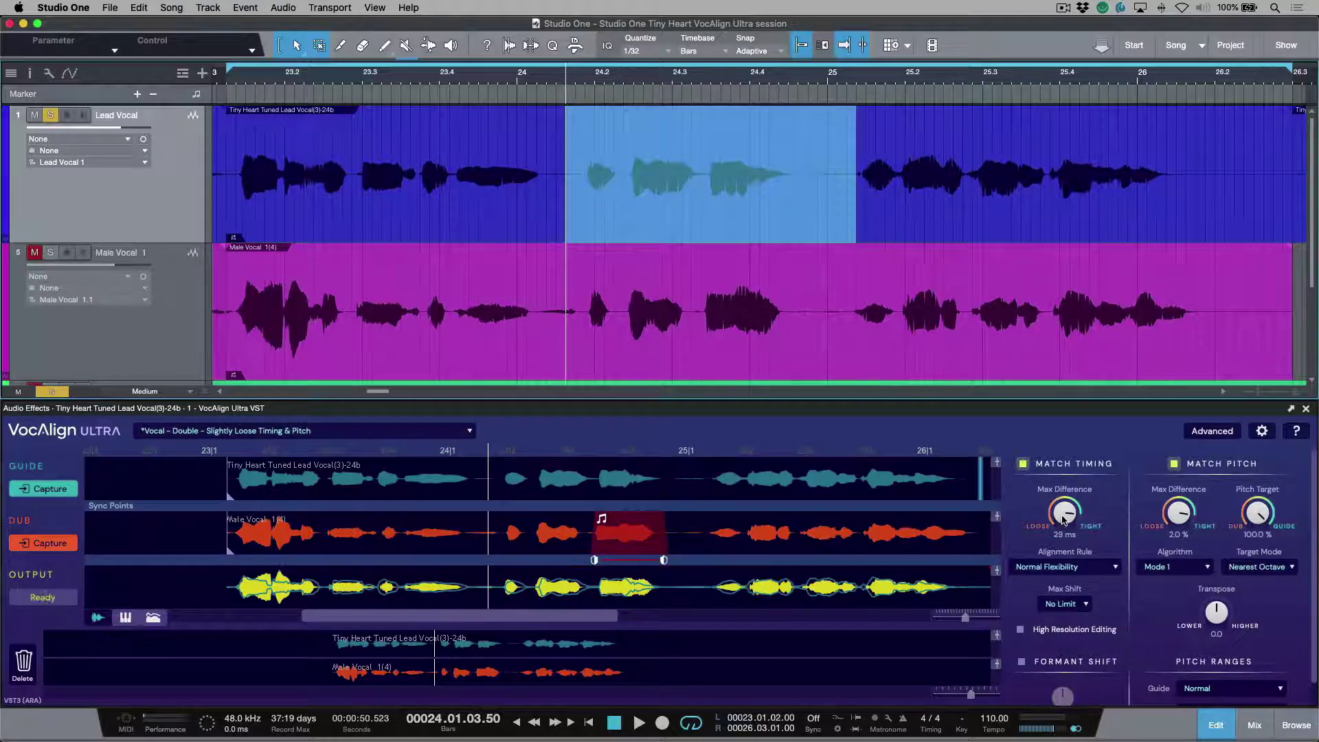
Step: Show the Male Vocal event and audition it, then again with Lead Vocal unmuted and soloed
left_click(89, 326)
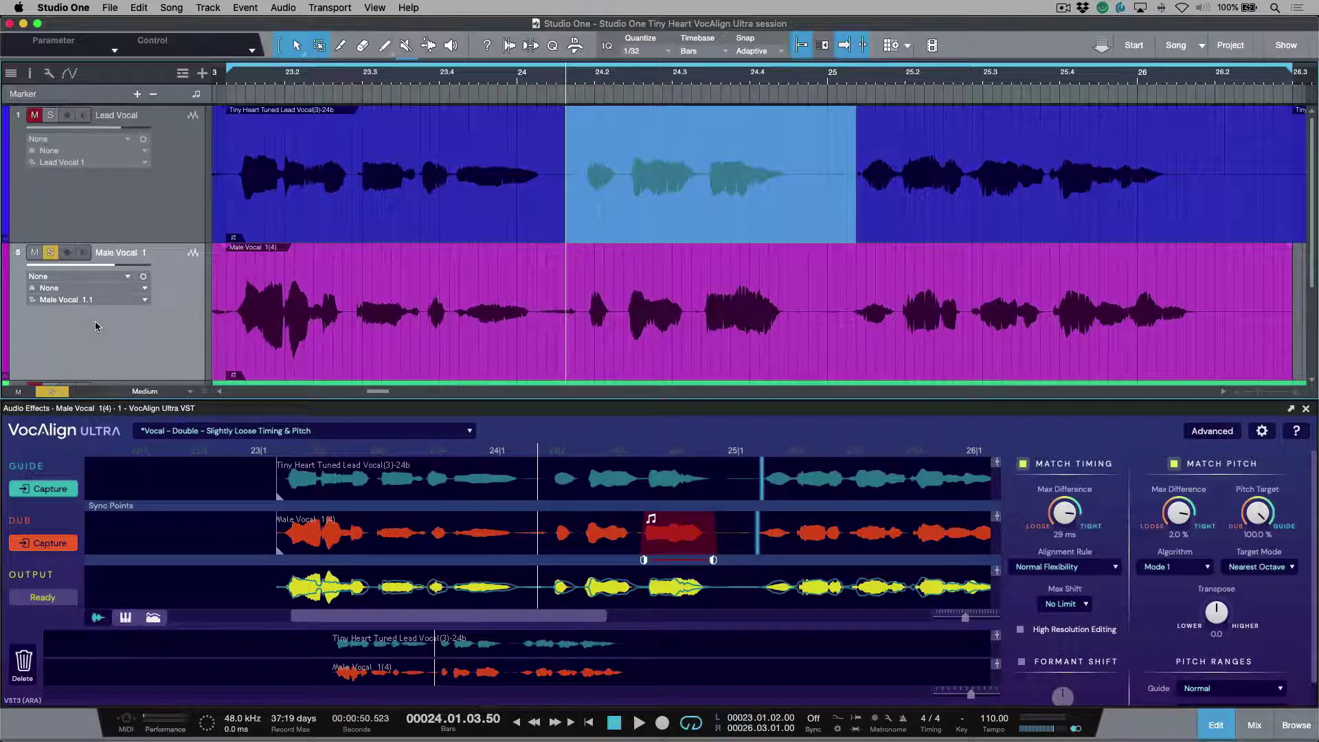
key("space")
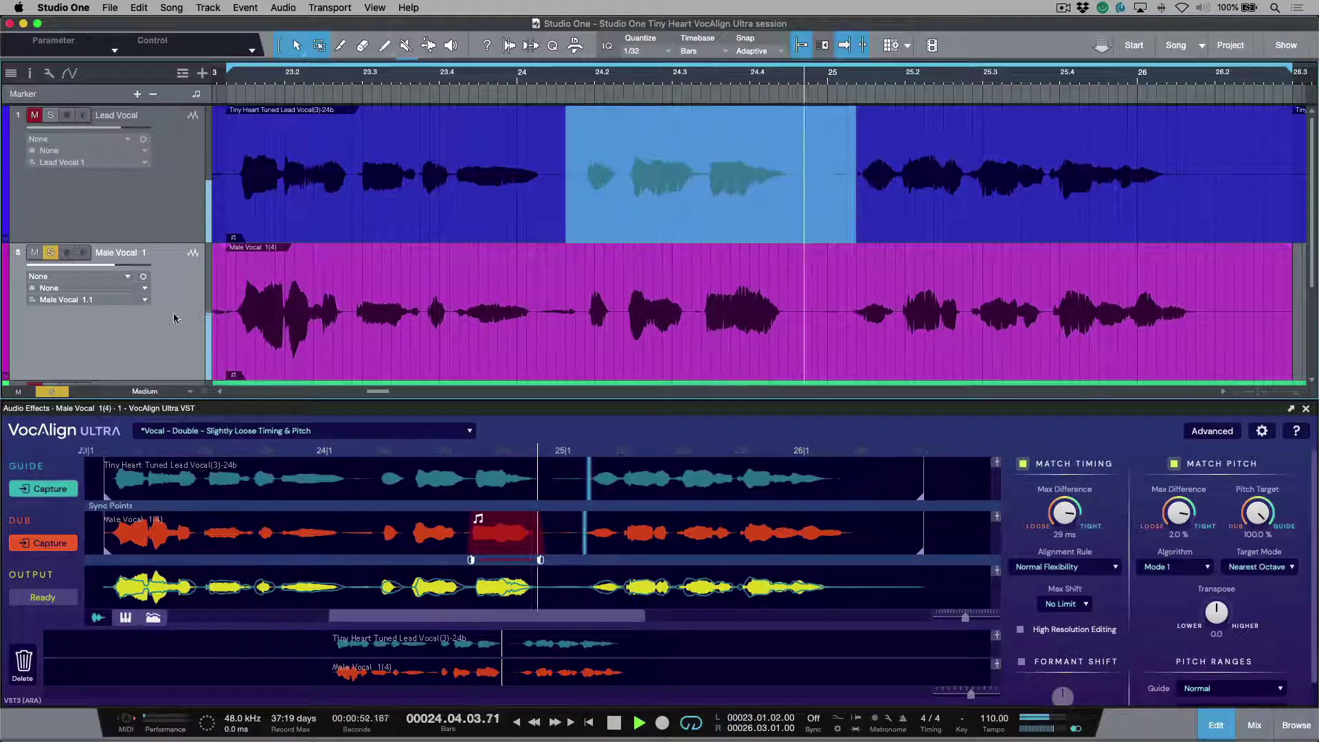
key("space")
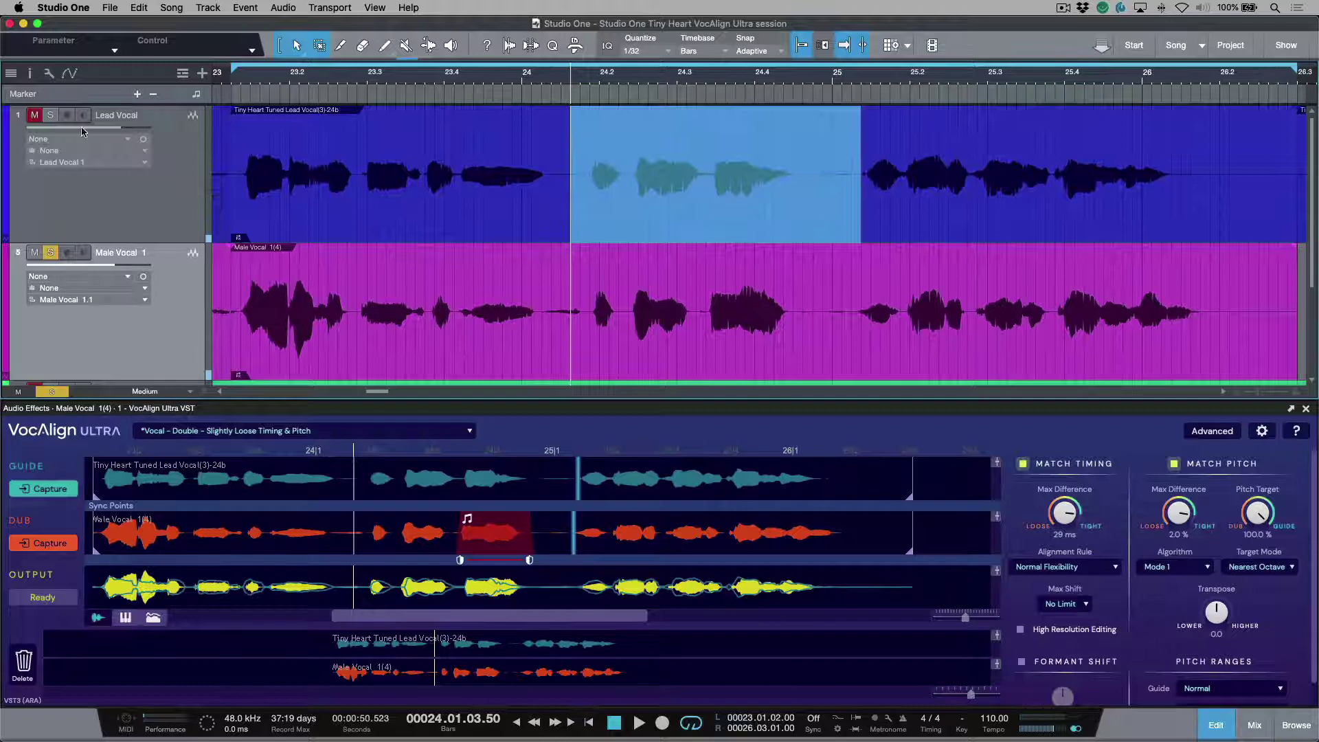
left_click(50, 114)
left_click(34, 115)
key("space")
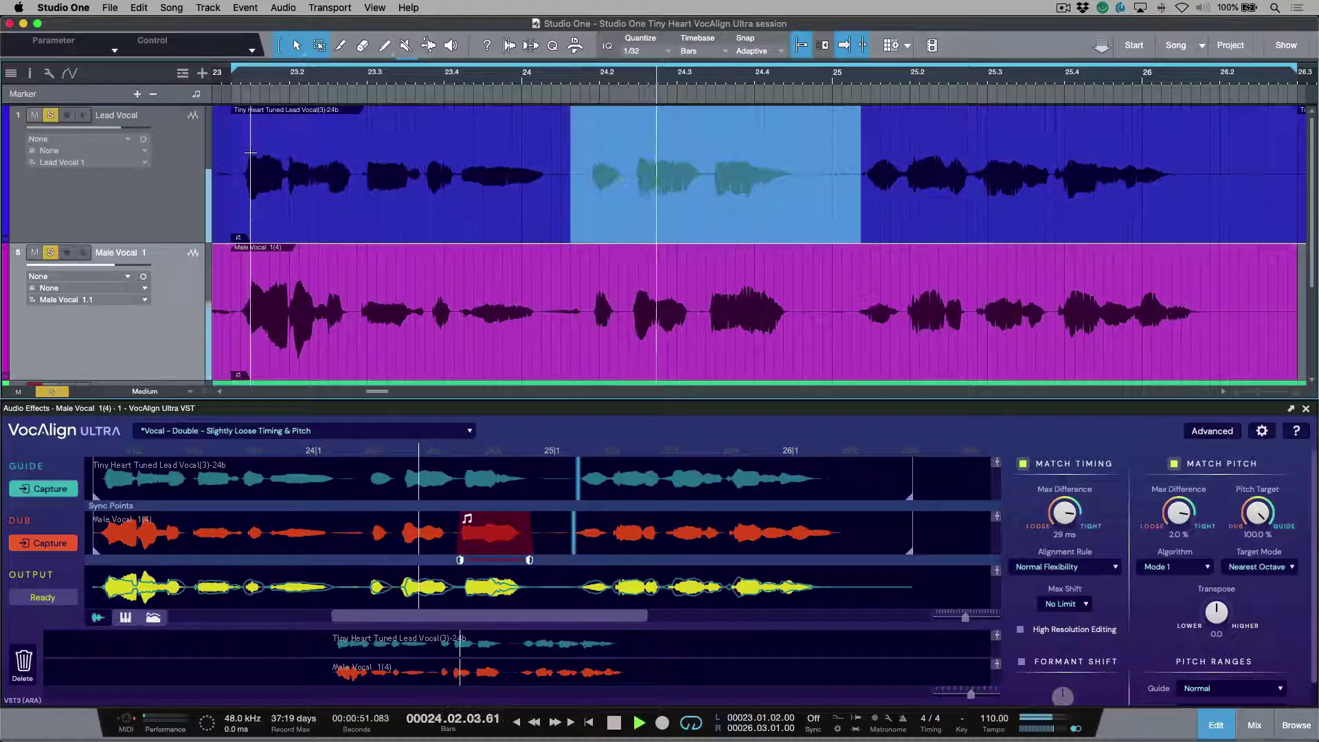
key("space")
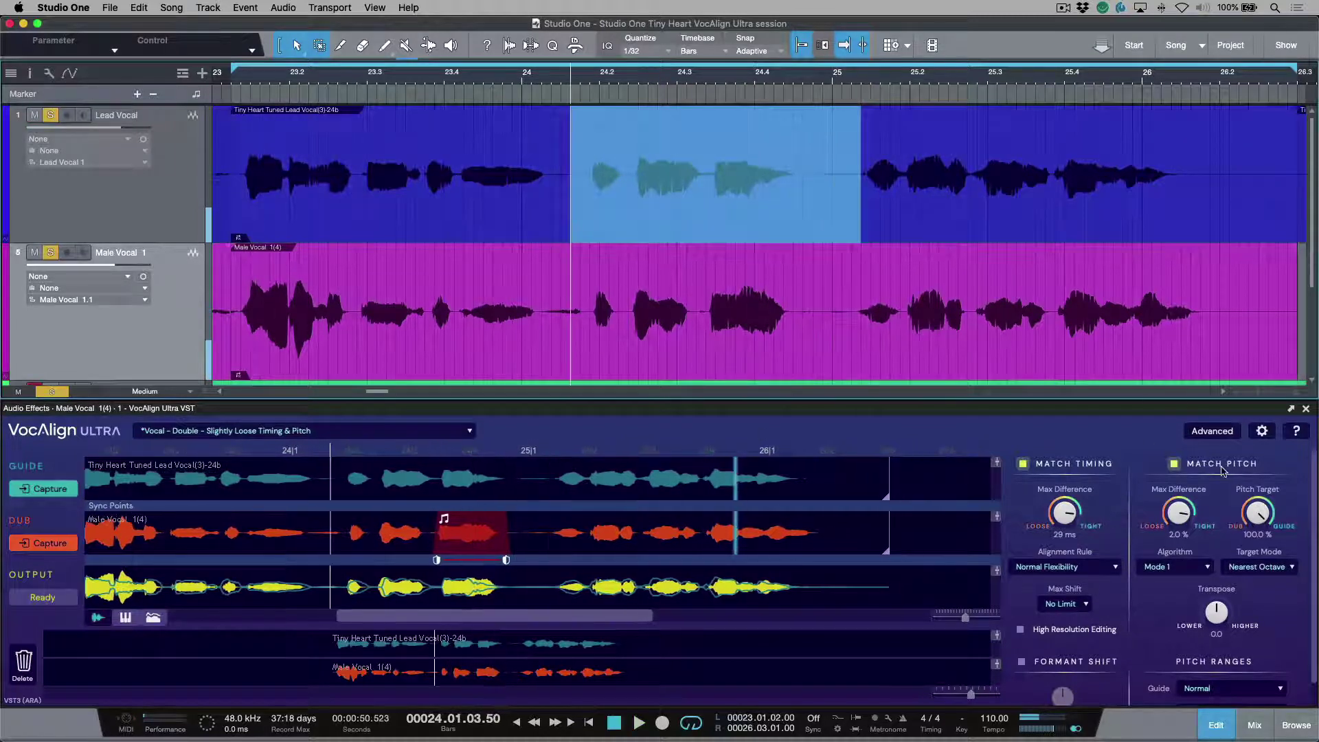
Step: Tighten the timing Max Difference to 19 ms and replay to check the result
left_click_drag(1067, 512, 1068, 518)
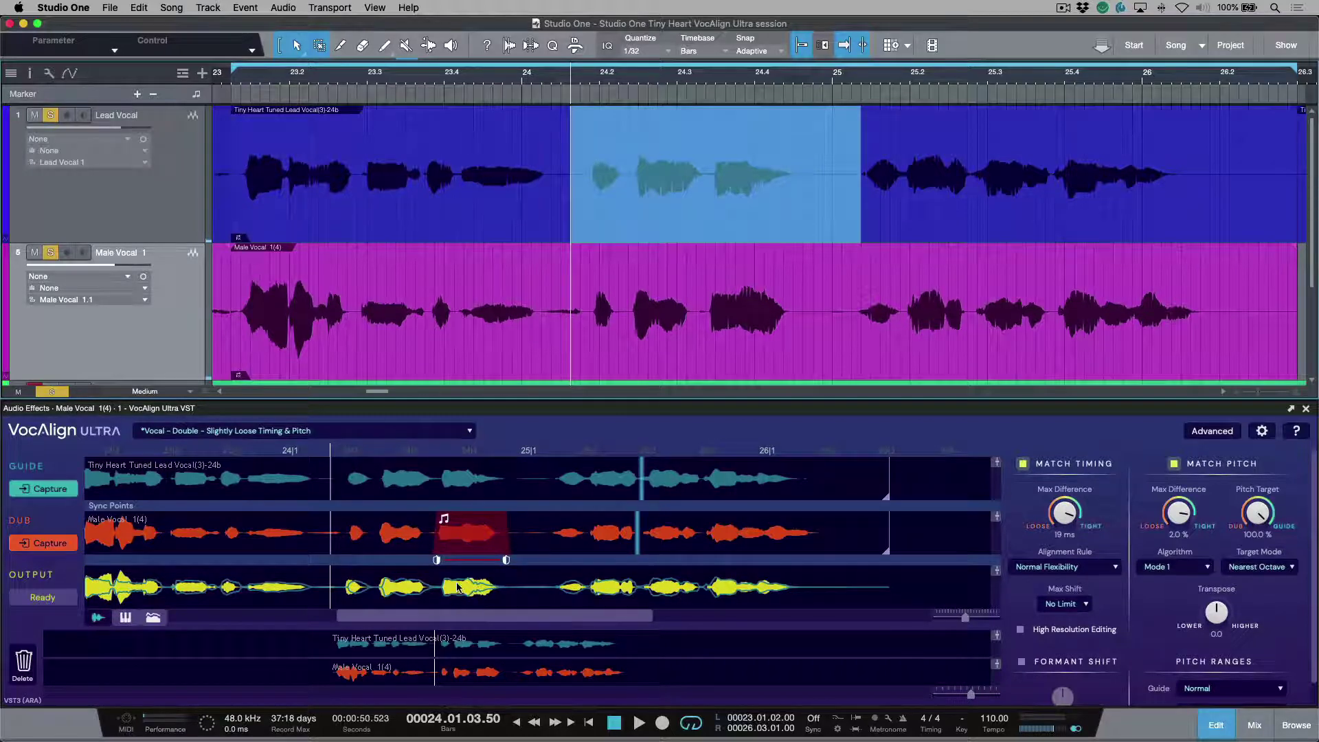
key("space")
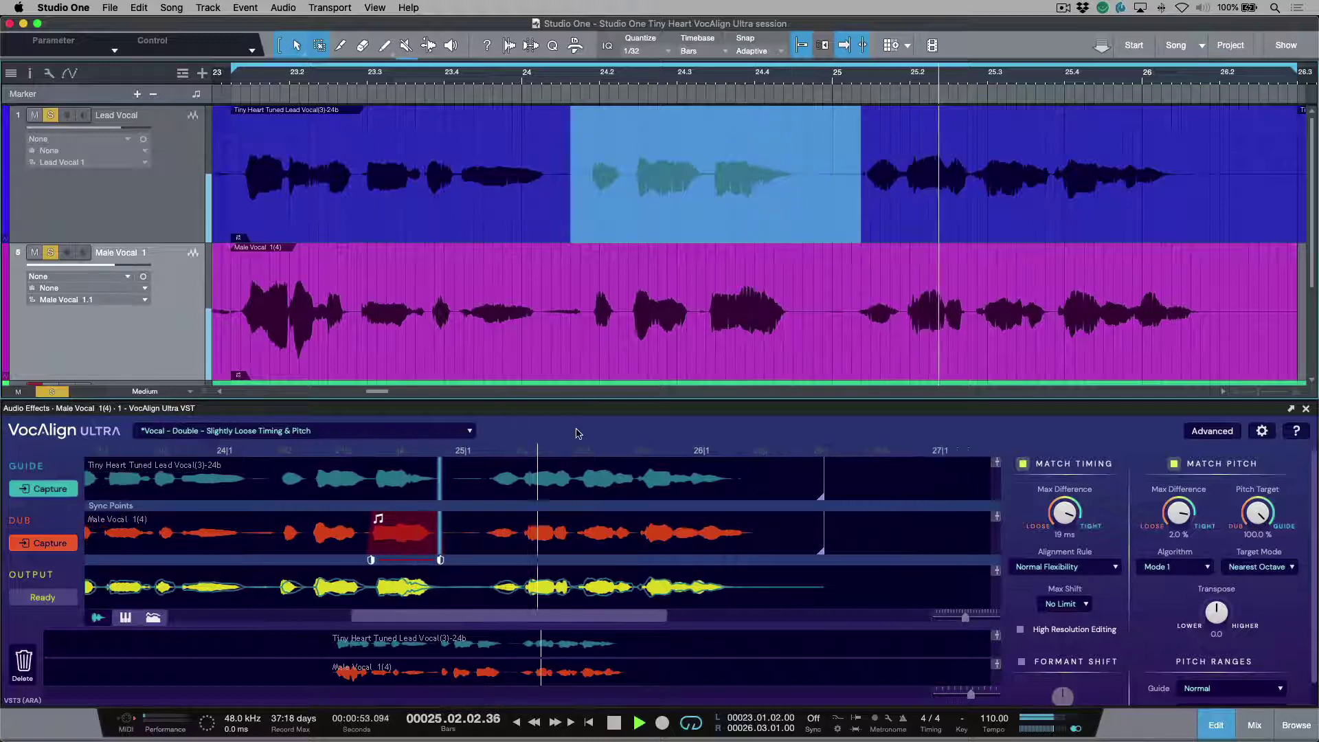
key("space")
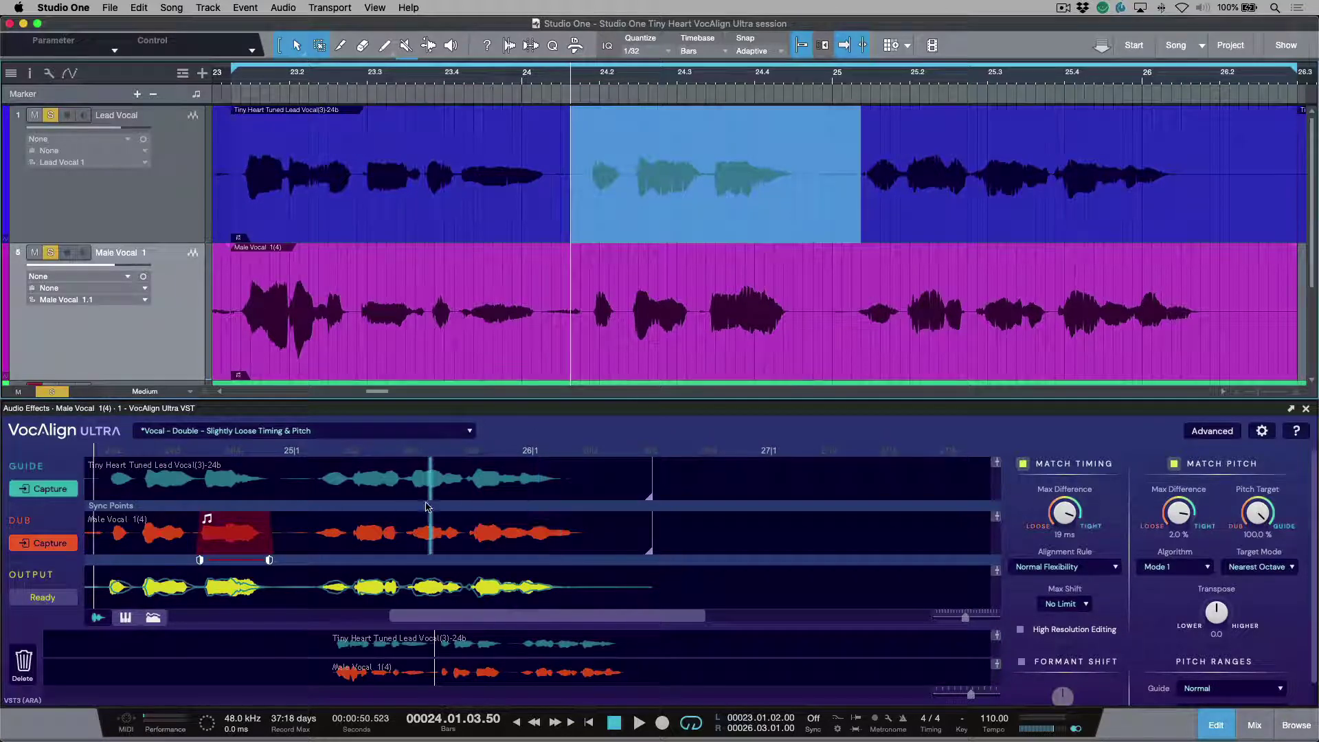
scroll(430, 496, "left", 2)
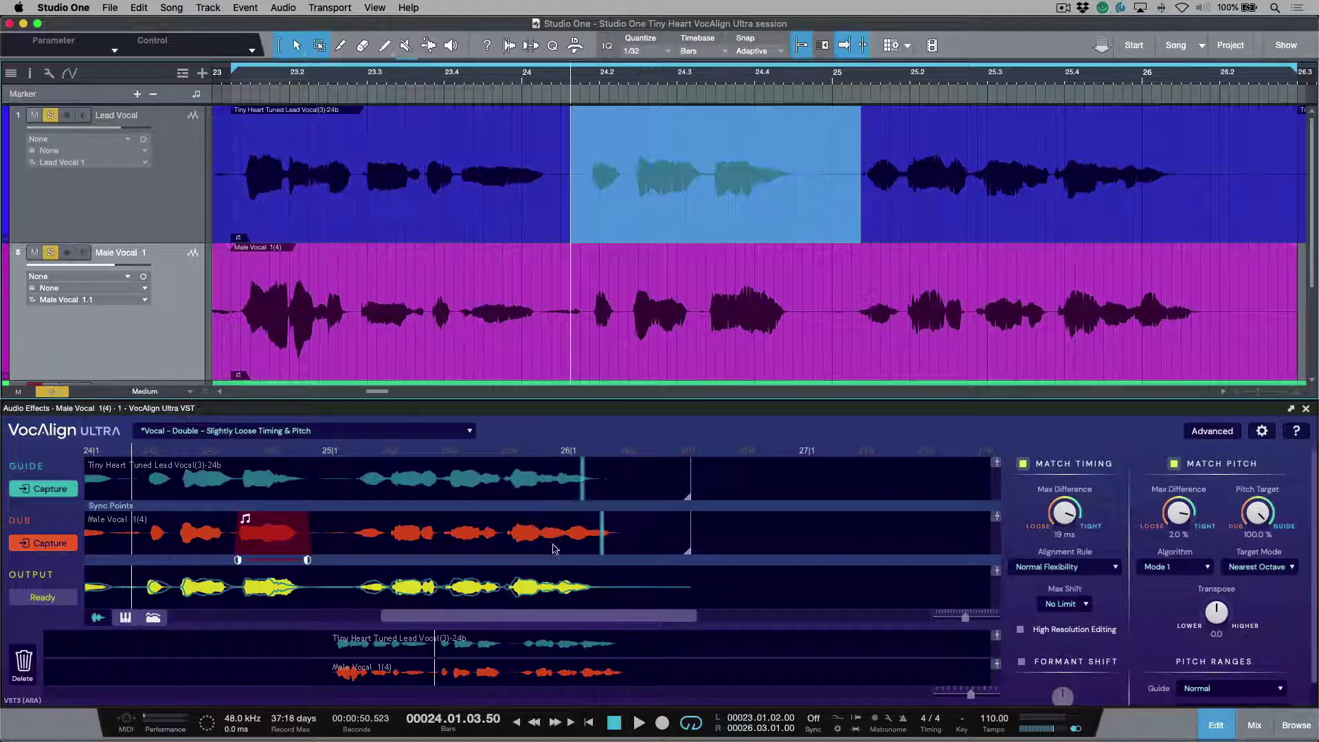
scroll(504, 553, "left", 5)
scroll(503, 553, "left", 3)
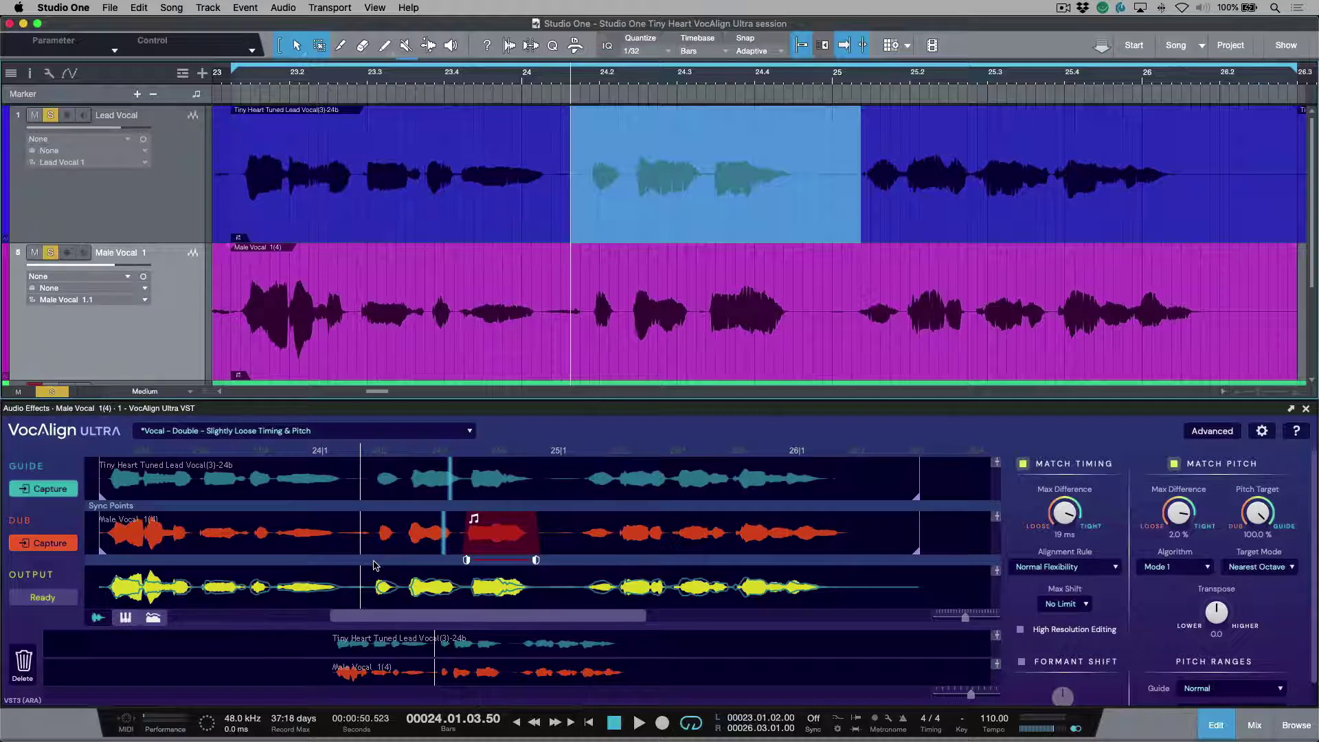
Step: Add a pitch-and-timing protected area and shrink it to the dub word before the pitch-only area
right_click(383, 537)
mouse_move(446, 550)
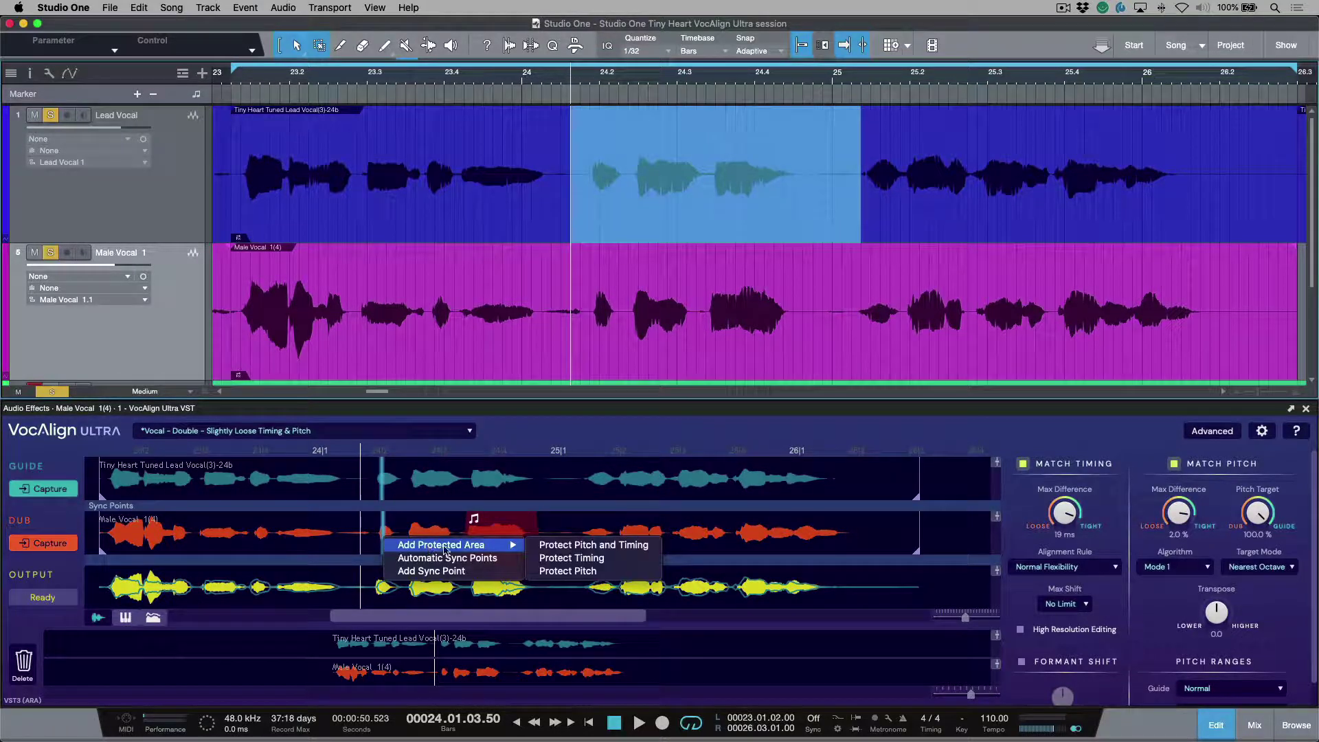
left_click(584, 544)
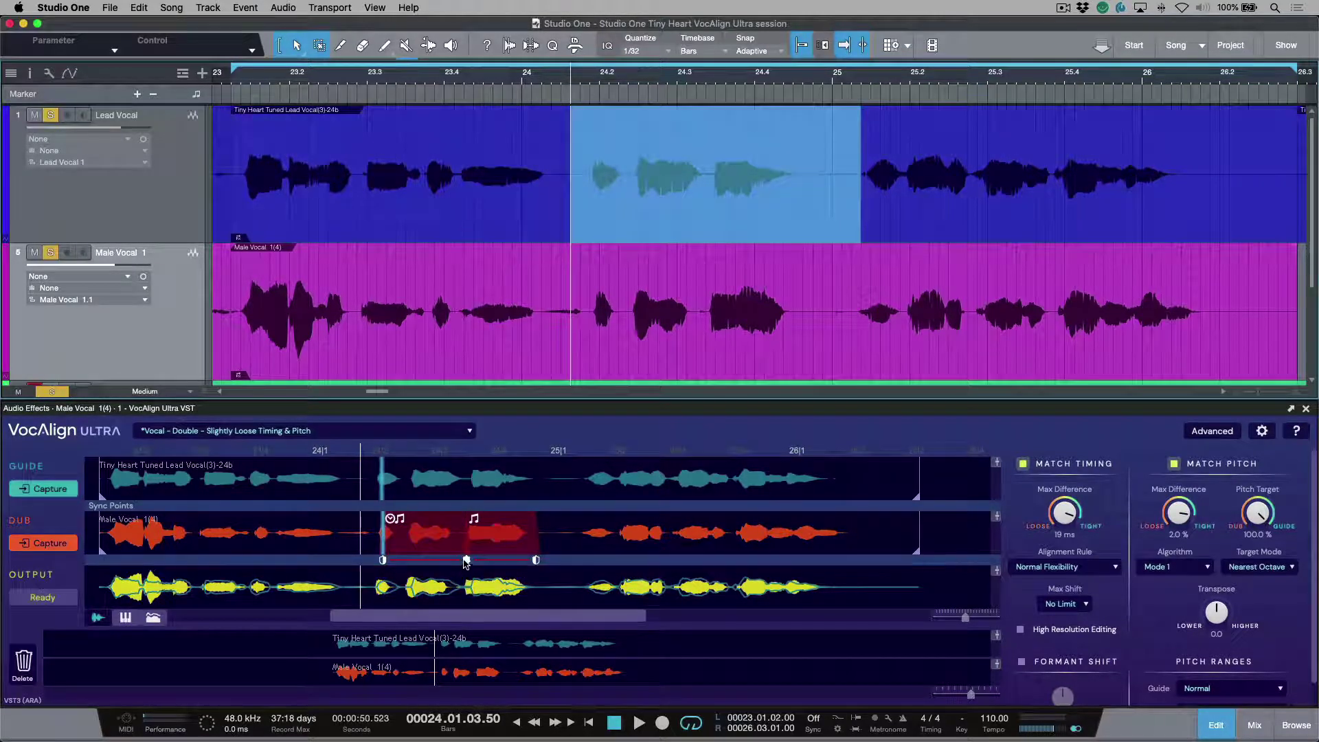
left_click_drag(466, 562, 375, 563)
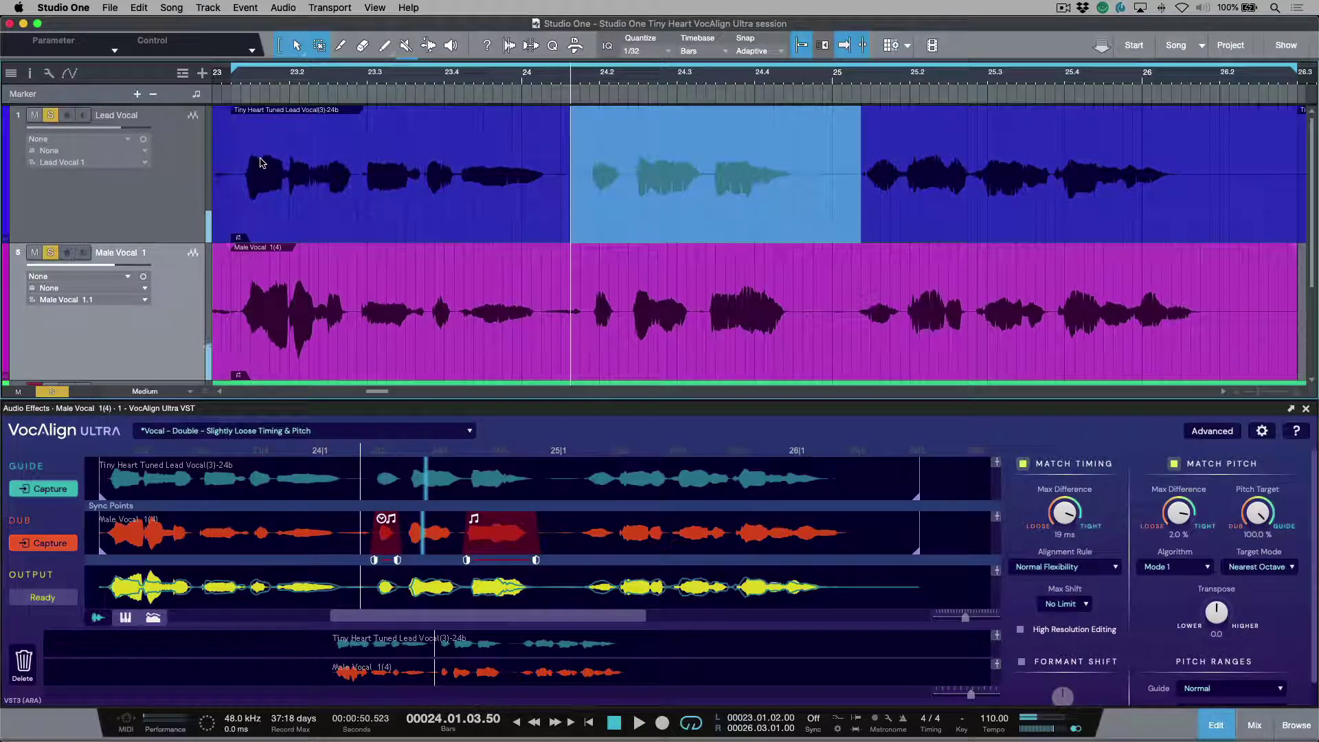
Step: Clear all solos with Shift+S and play the passage with both vocals
key("shift+s")
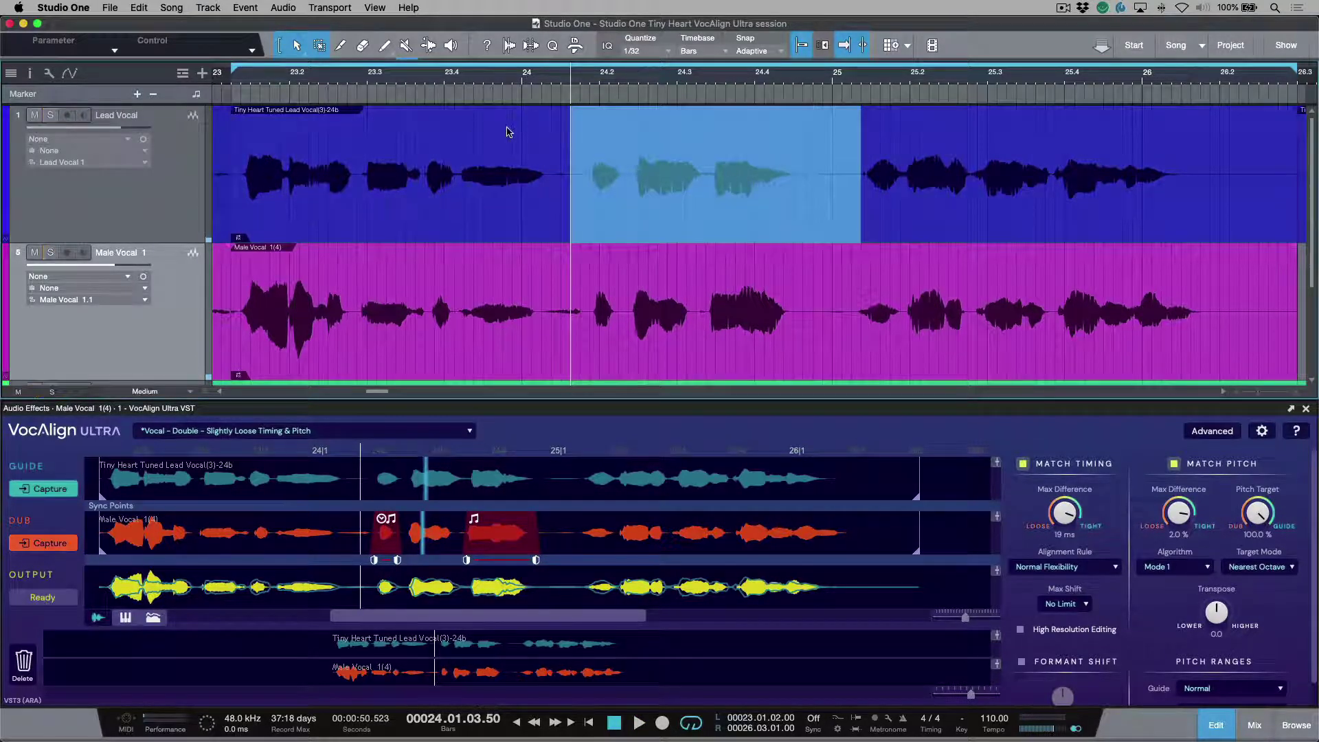
key("space")
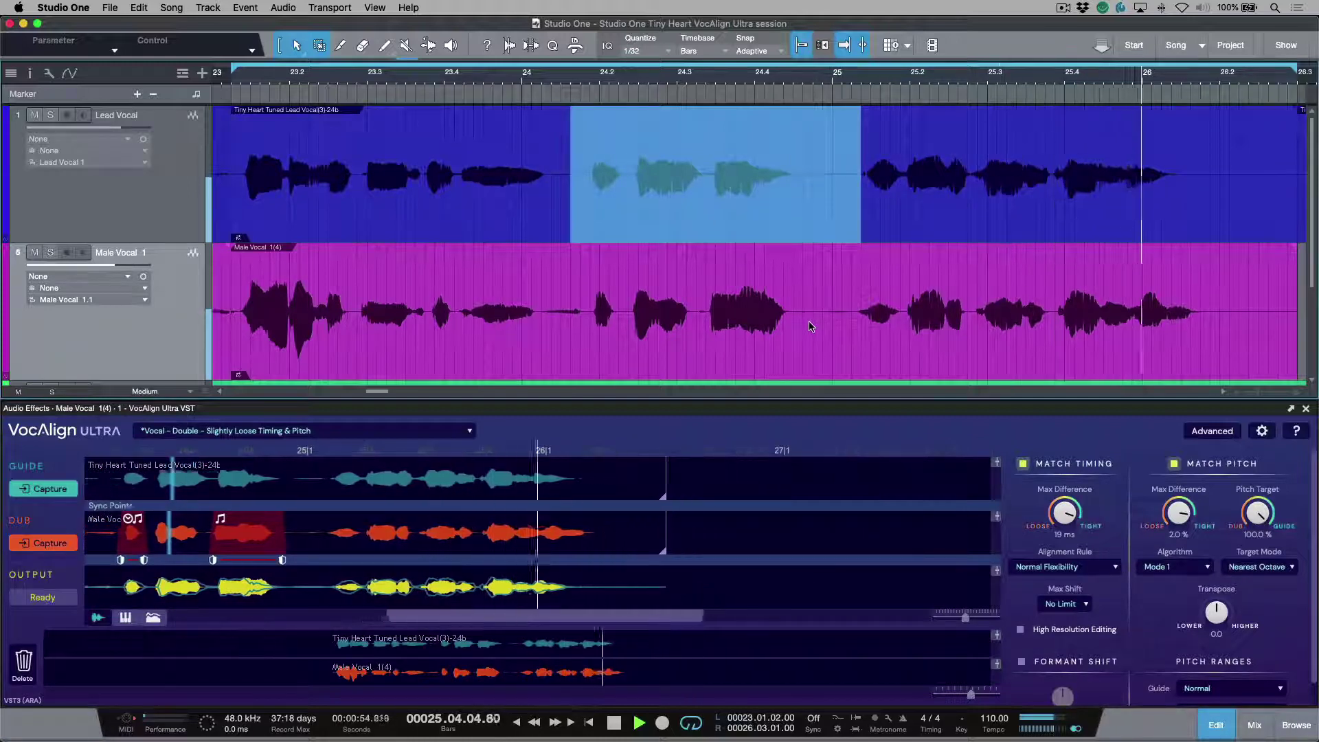
key("space")
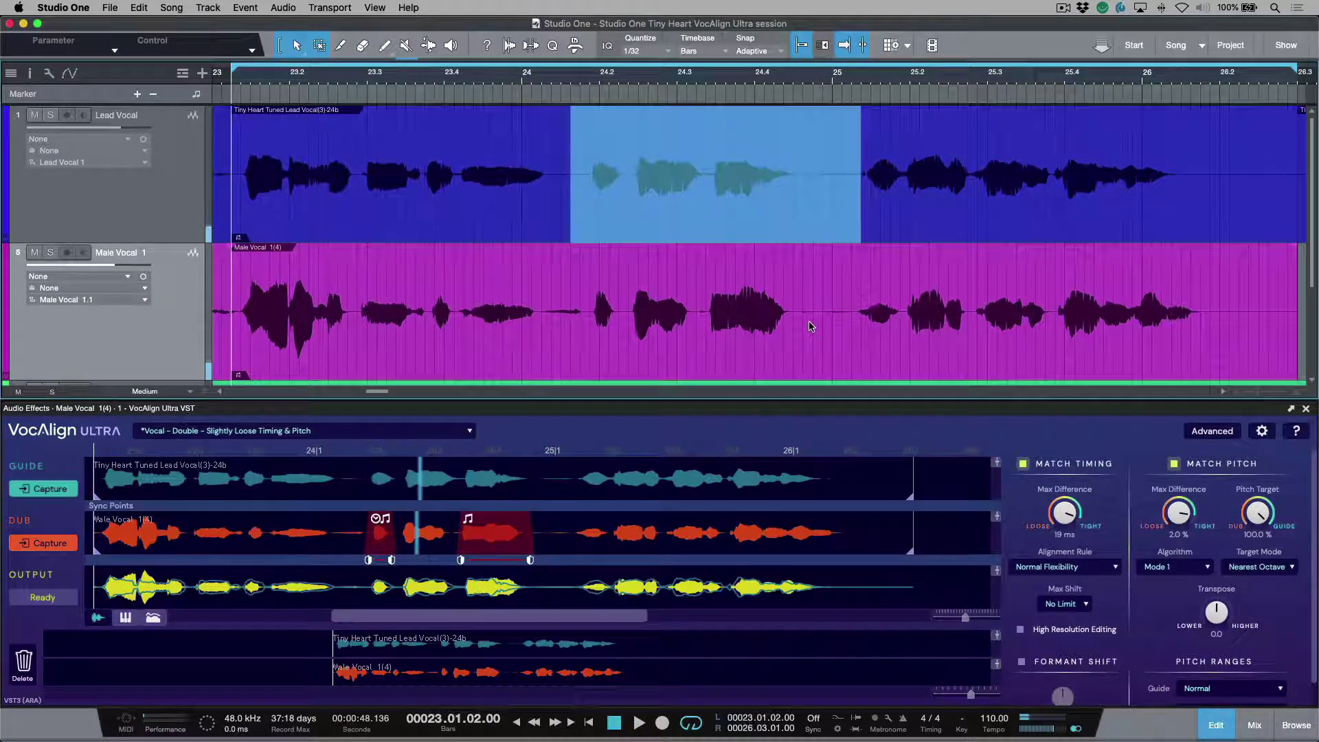